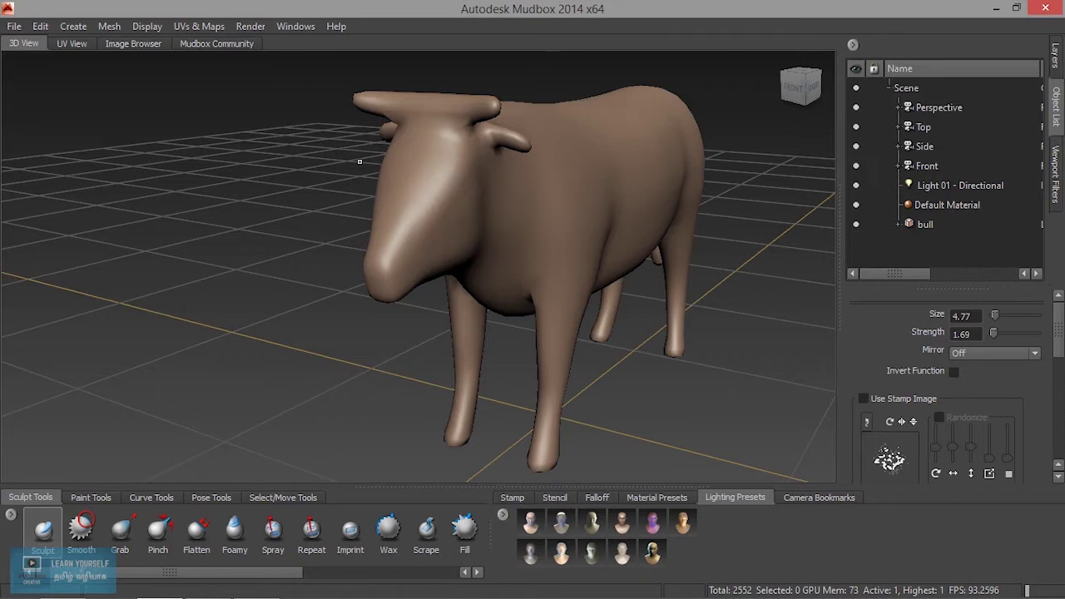
Step: Isolate the bull model from its right-click model options
{"action": "right_click", "coordinate": [435, 171]}
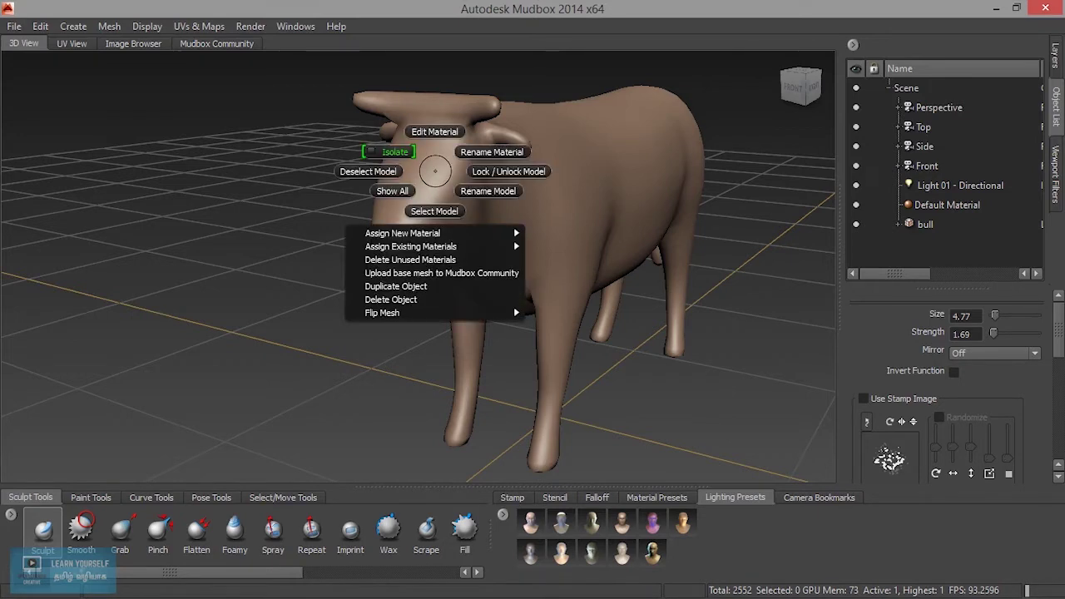
{"action": "key", "text": "Escape"}
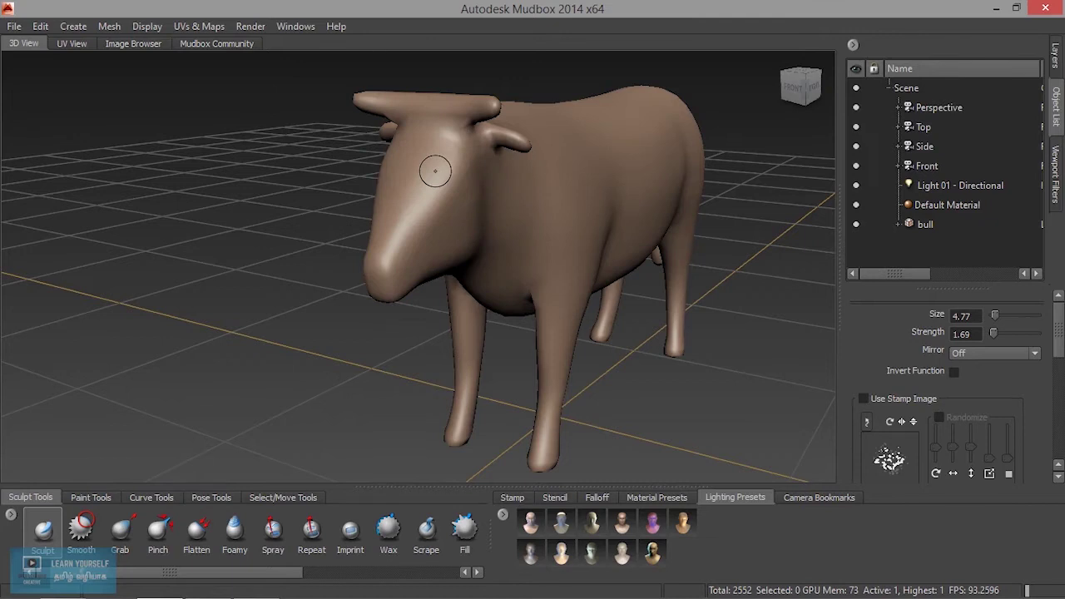
{"action": "right_click", "coordinate": [434, 172]}
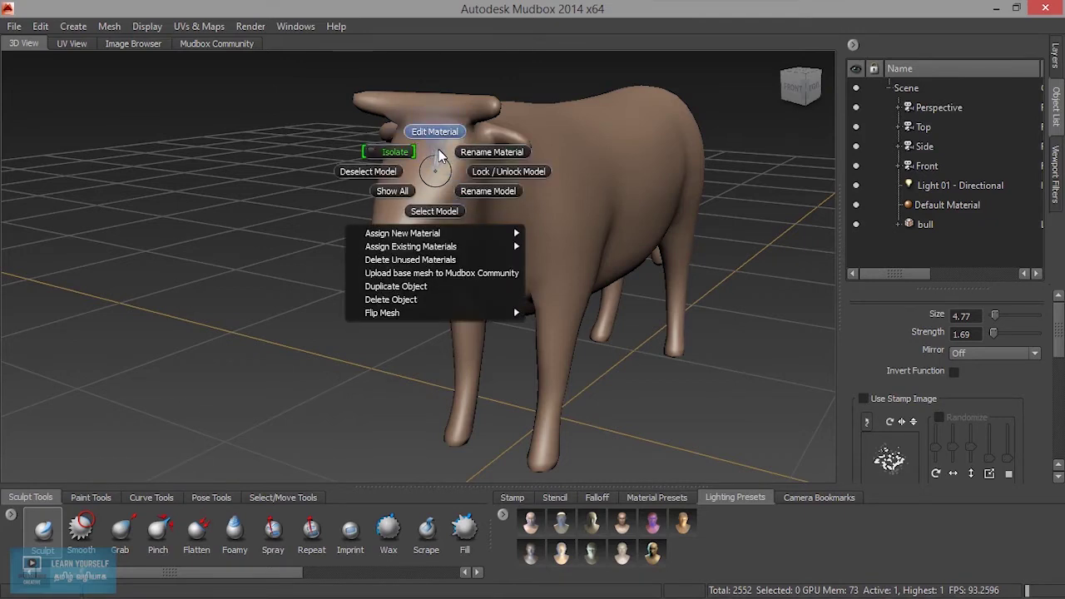
{"action": "left_click", "coordinate": [408, 155]}
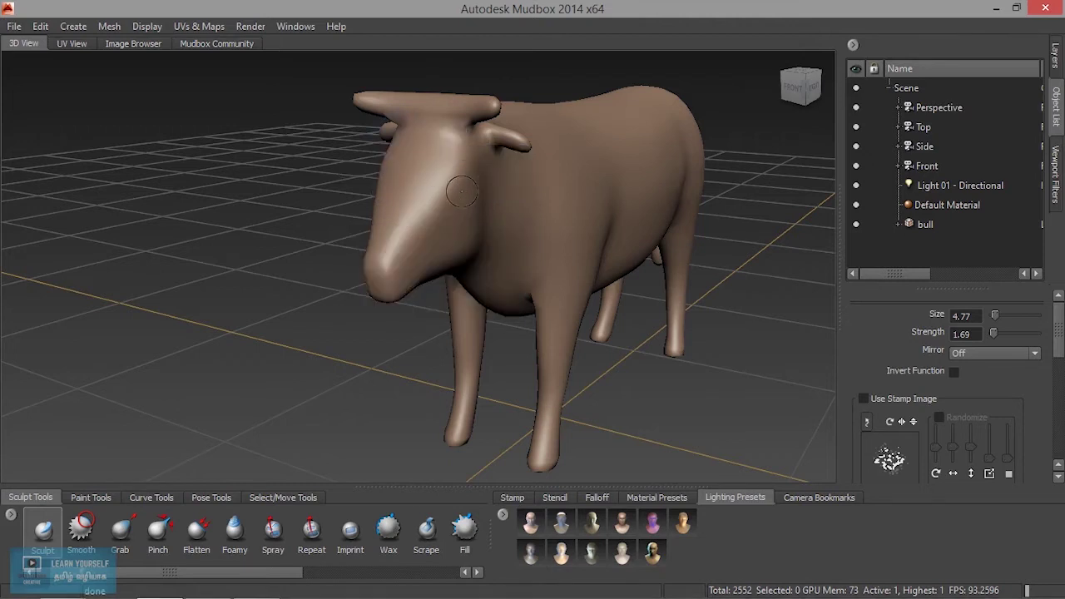
Step: Deselect the bull model and orbit the view toward its side
{"action": "scroll", "coordinate": [468, 199], "scroll_direction": "up", "scroll_amount": 1}
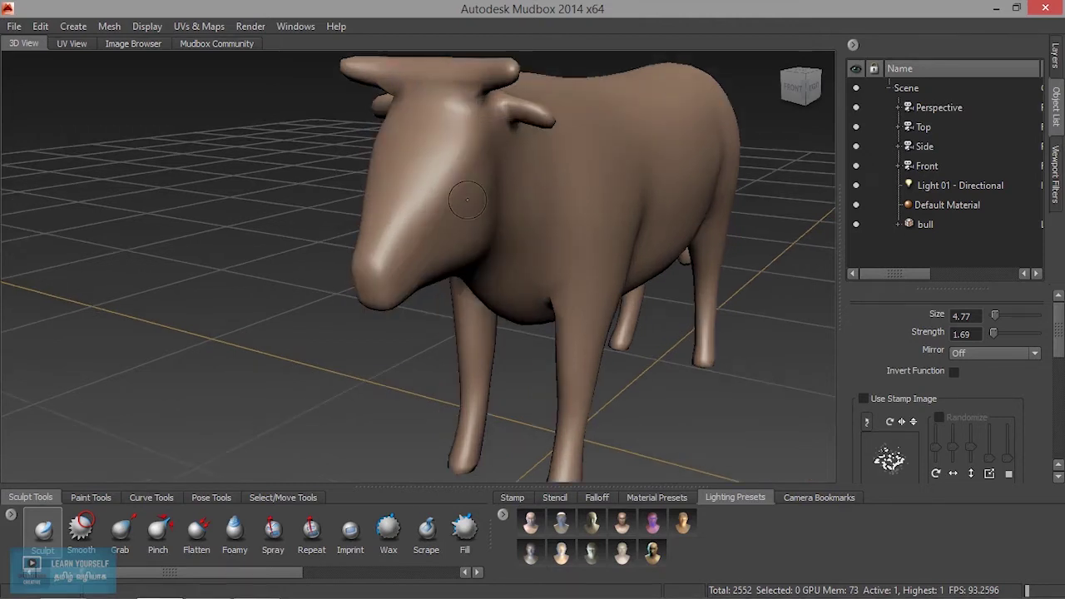
{"action": "scroll", "coordinate": [467, 200], "scroll_direction": "down", "scroll_amount": 1}
{"action": "right_click", "coordinate": [487, 192]}
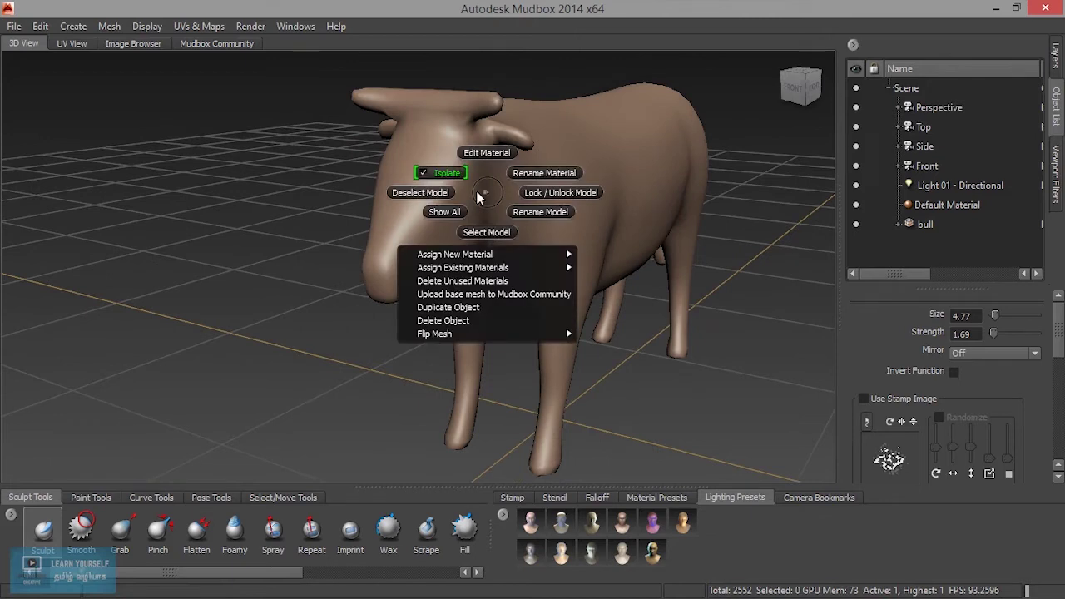
{"action": "left_click", "coordinate": [420, 192]}
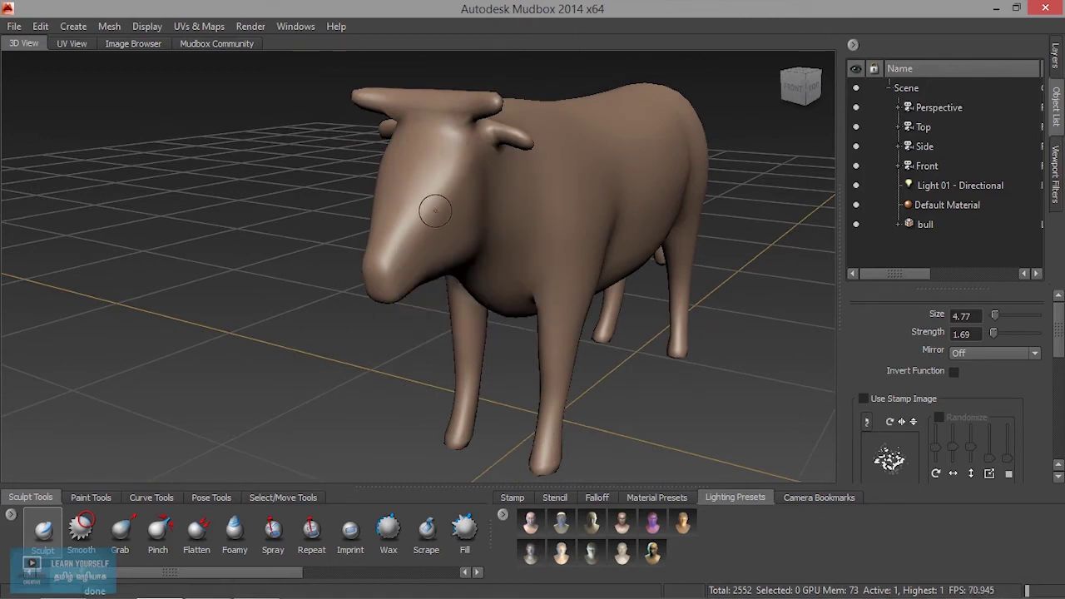
{"action": "left_click_drag", "start_coordinate": [434, 210], "coordinate": [435, 197], "text": "alt"}
{"action": "right_click", "coordinate": [473, 170]}
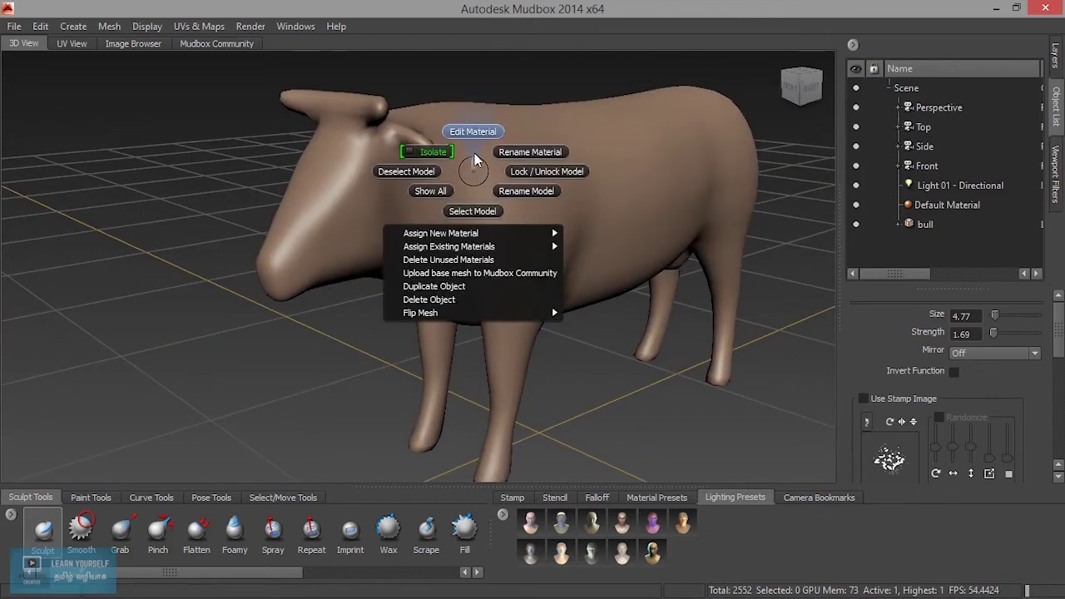
Step: Set the Default Material's diffuse colour to a reddish pink hue in the material editor
{"action": "left_click", "coordinate": [476, 133]}
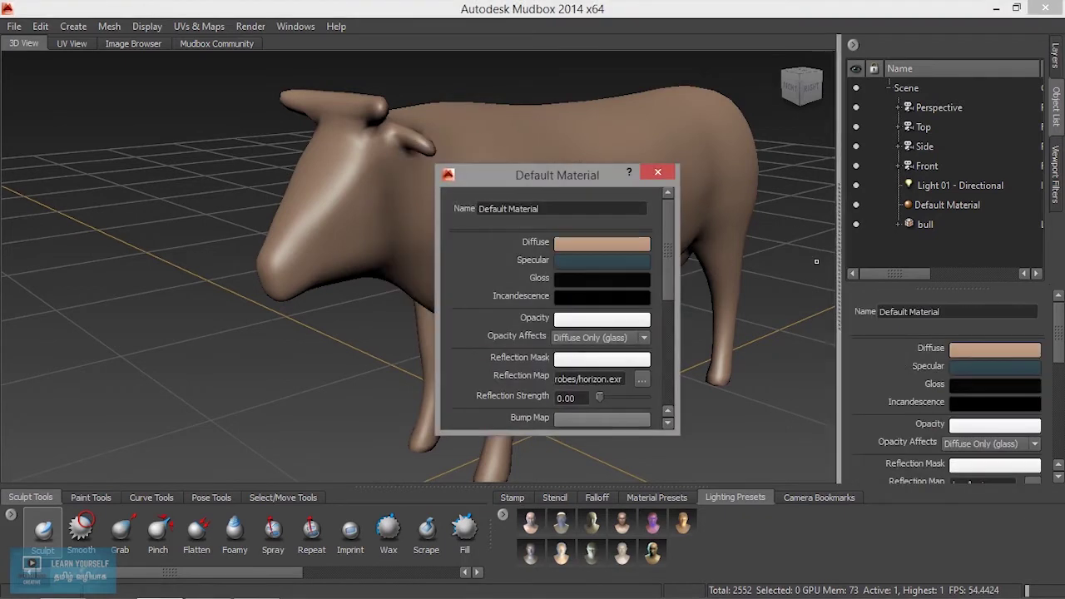
{"action": "left_click", "coordinate": [591, 244]}
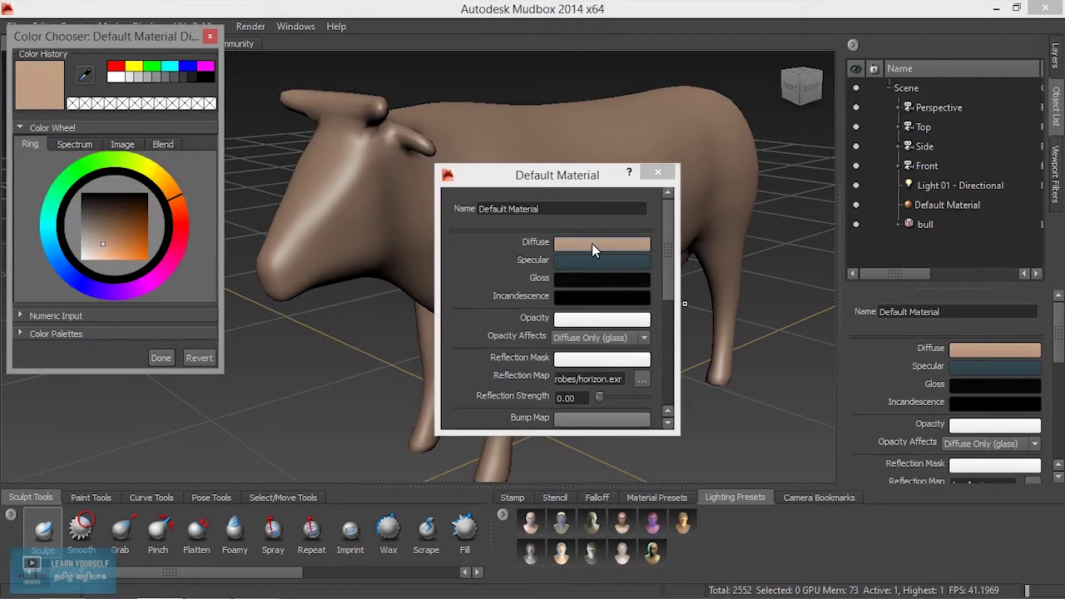
{"action": "left_click", "coordinate": [180, 240]}
{"action": "left_click", "coordinate": [161, 358]}
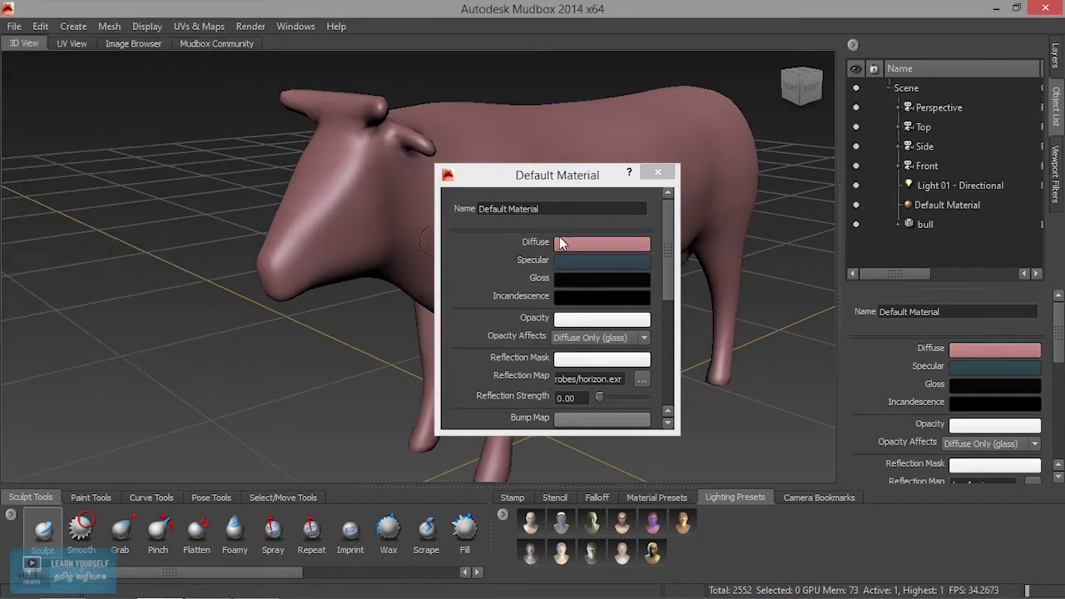
{"action": "left_click", "coordinate": [657, 173]}
{"action": "right_click", "coordinate": [562, 166]}
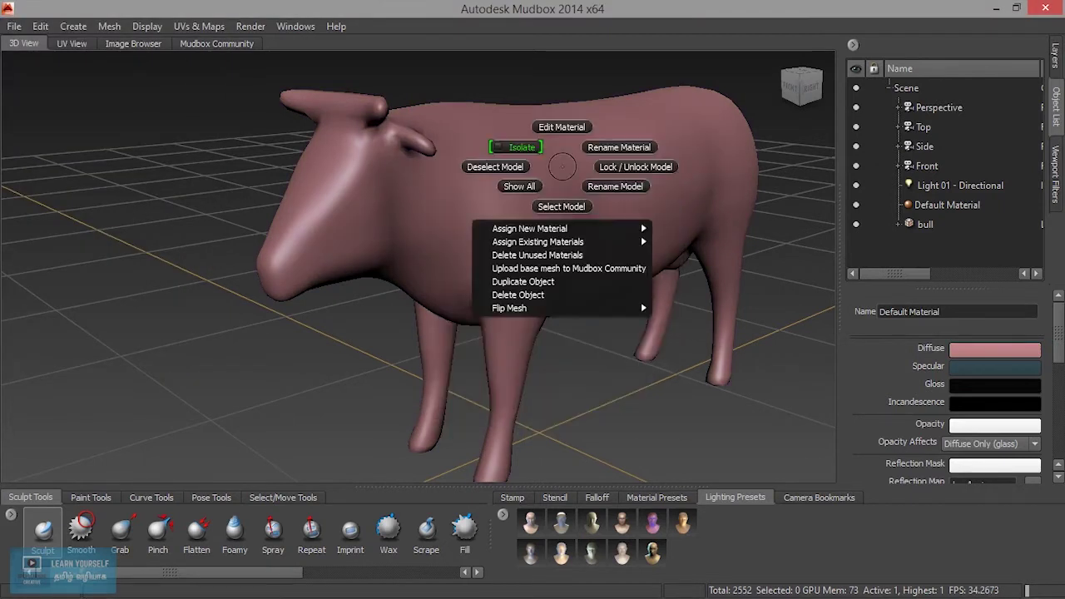
Step: Cancel renaming the Default Material and lock the bull model against editing
{"action": "left_click", "coordinate": [623, 148]}
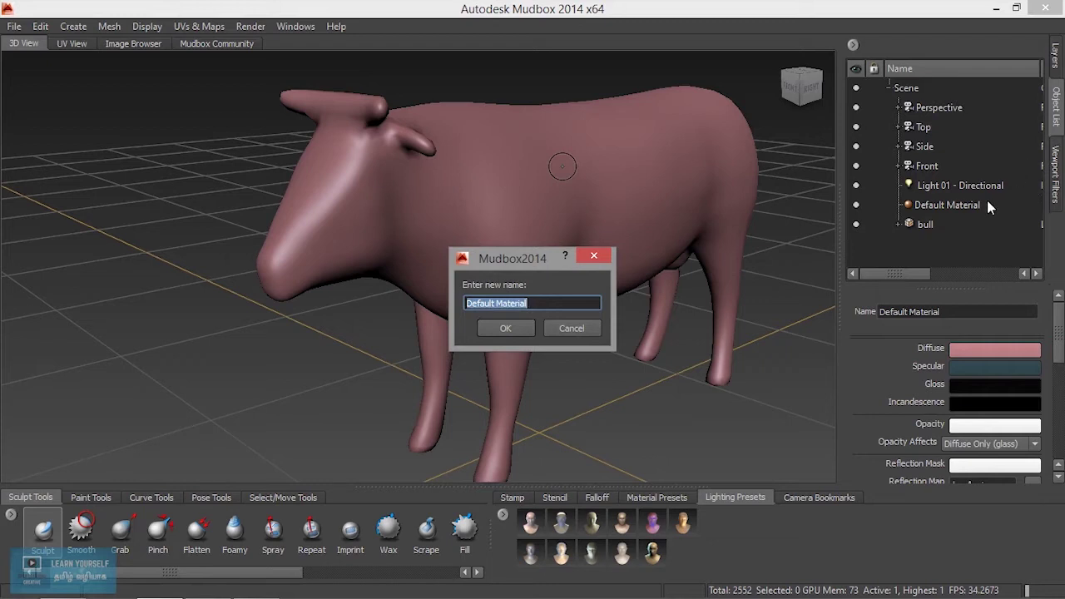
{"action": "left_click", "coordinate": [588, 331]}
{"action": "right_click", "coordinate": [604, 169]}
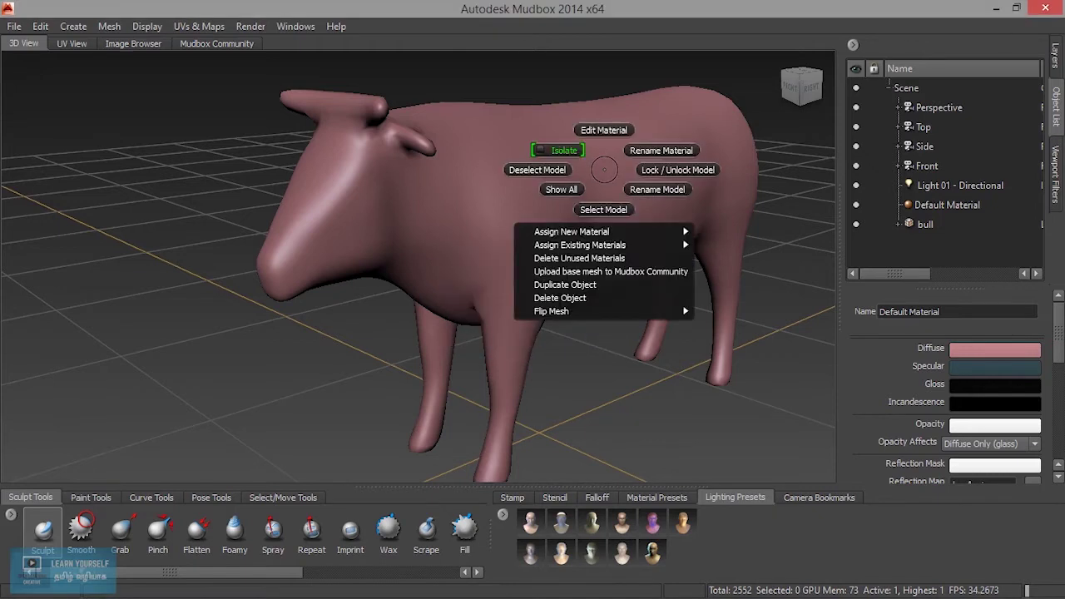
{"action": "left_click", "coordinate": [667, 171]}
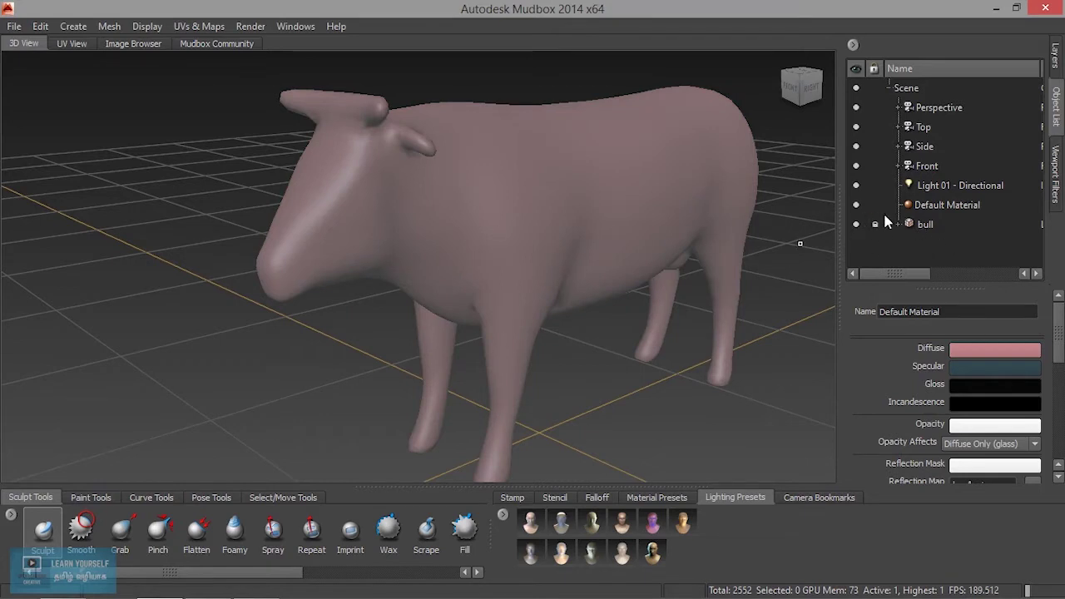
Step: Unlock the bull model and select the whole mesh
{"action": "right_click", "coordinate": [575, 180]}
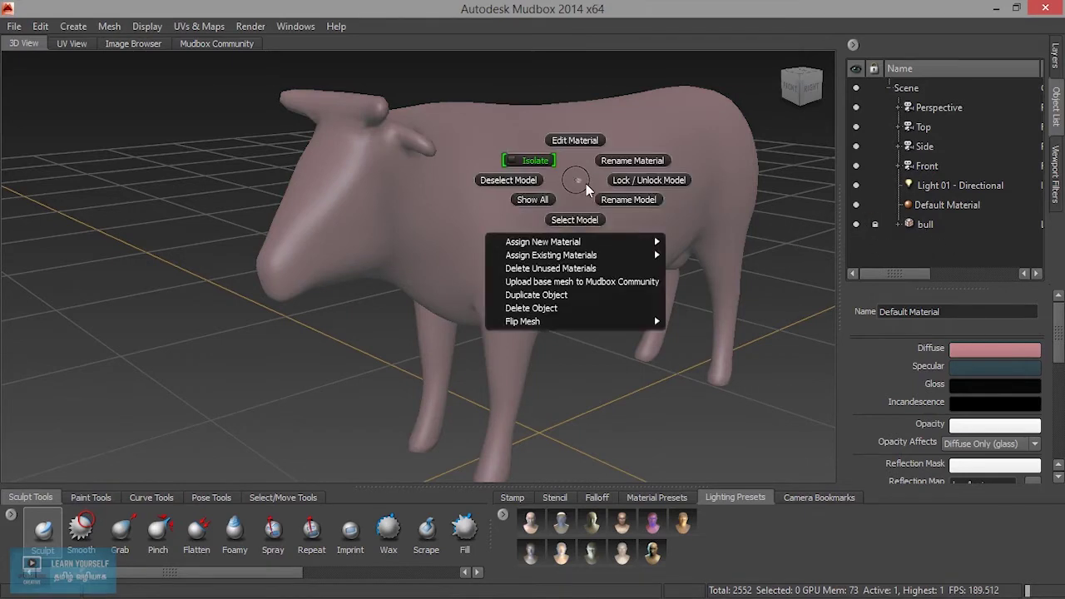
{"action": "left_click", "coordinate": [625, 184]}
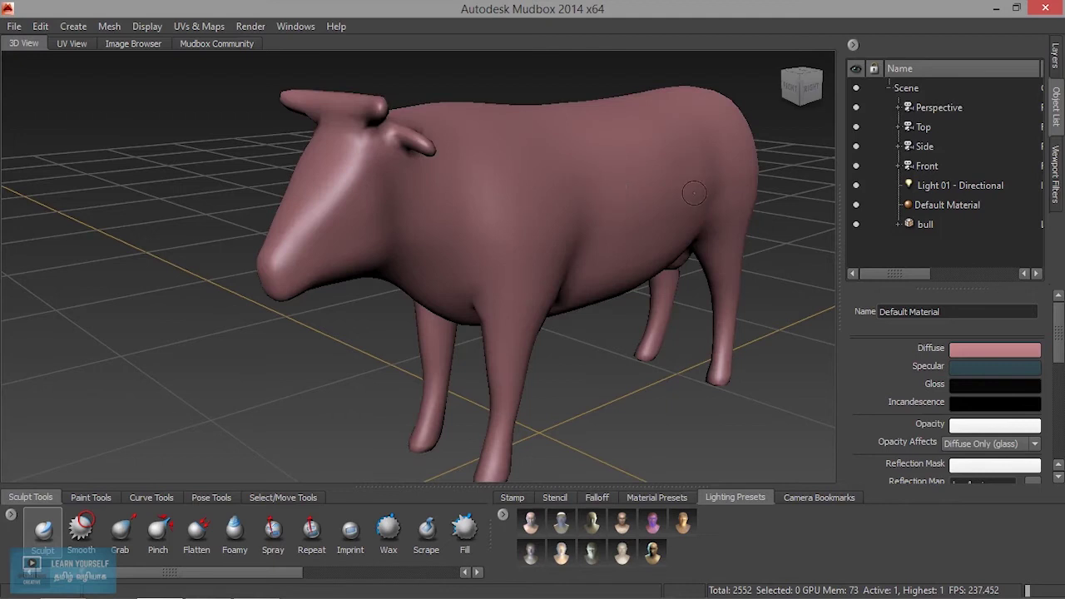
{"action": "right_click", "coordinate": [606, 171]}
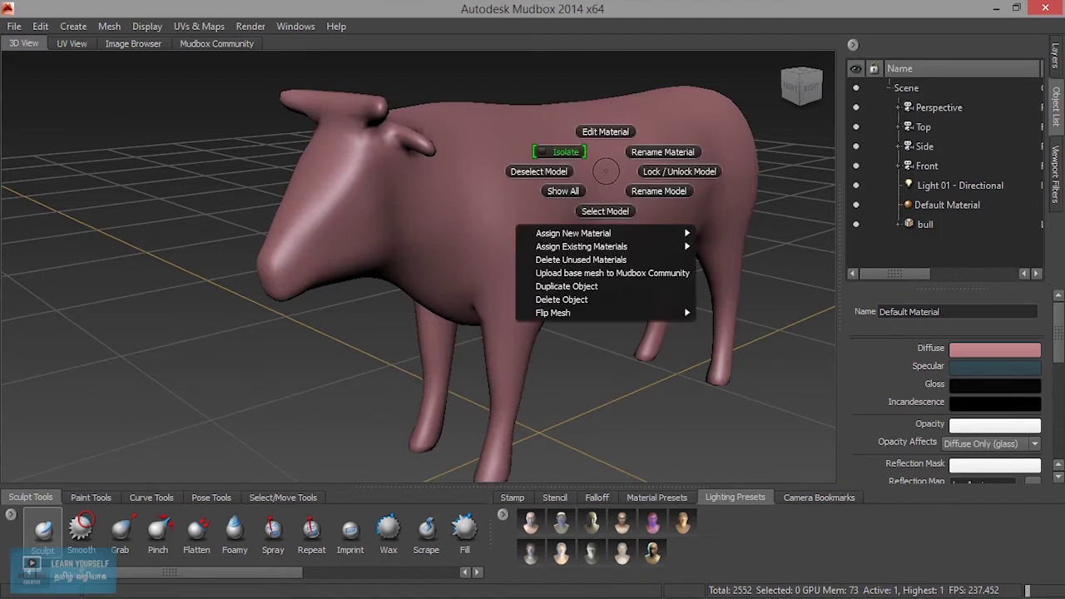
{"action": "left_click", "coordinate": [606, 213]}
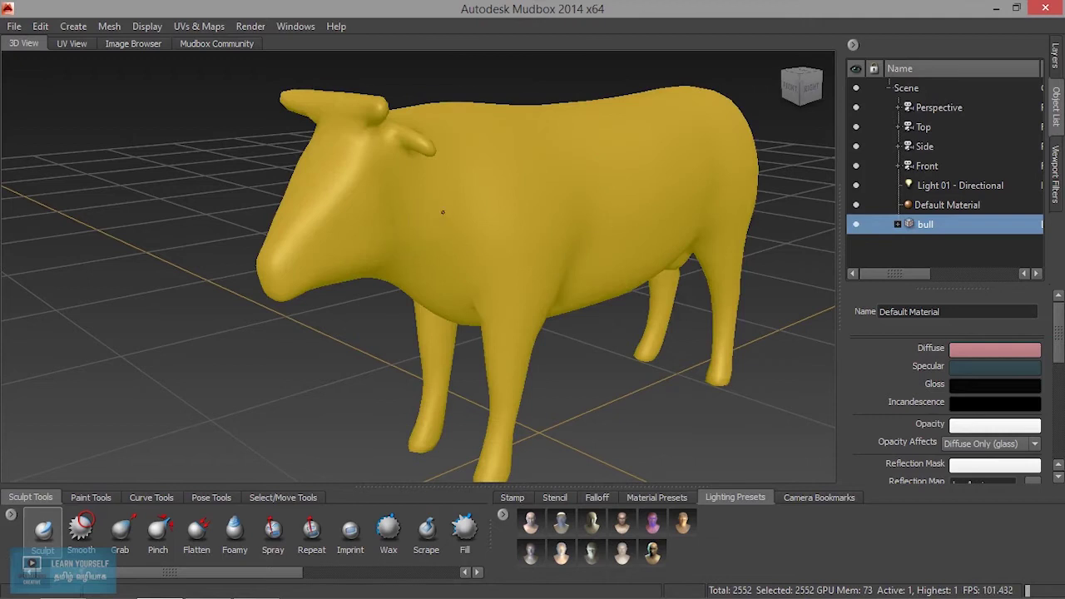
Step: Orbit the bull, clear its selection, show all objects and zoom out to the whole bull
{"action": "mouse_move", "coordinate": [430, 212]}
{"action": "left_mouse_down", "text": "alt"}
{"action": "mouse_move", "coordinate": [532, 217]}
{"action": "mouse_move", "coordinate": [519, 240]}
{"action": "mouse_move", "coordinate": [484, 250]}
{"action": "left_mouse_up", "text": "alt"}
{"action": "scroll", "coordinate": [566, 219], "scroll_direction": "up", "scroll_amount": 3}
{"action": "left_click_drag", "start_coordinate": [416, 262], "coordinate": [305, 212], "text": "alt"}
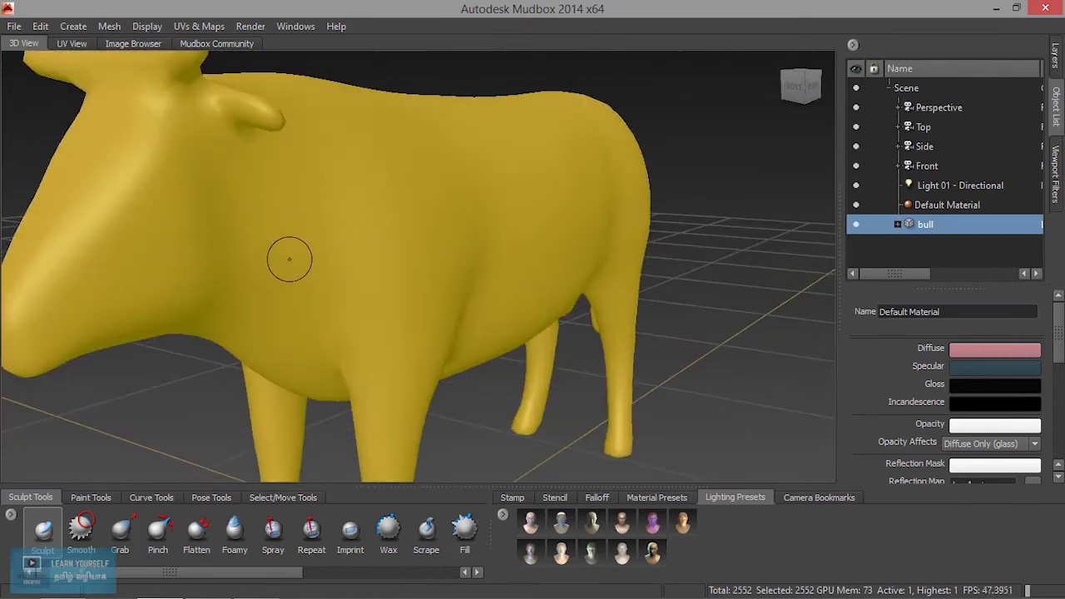
{"action": "mouse_move", "coordinate": [401, 160]}
{"action": "right_mouse_down"}
{"action": "mouse_move", "coordinate": [408, 197]}
{"action": "mouse_move", "coordinate": [319, 162]}
{"action": "right_mouse_up"}
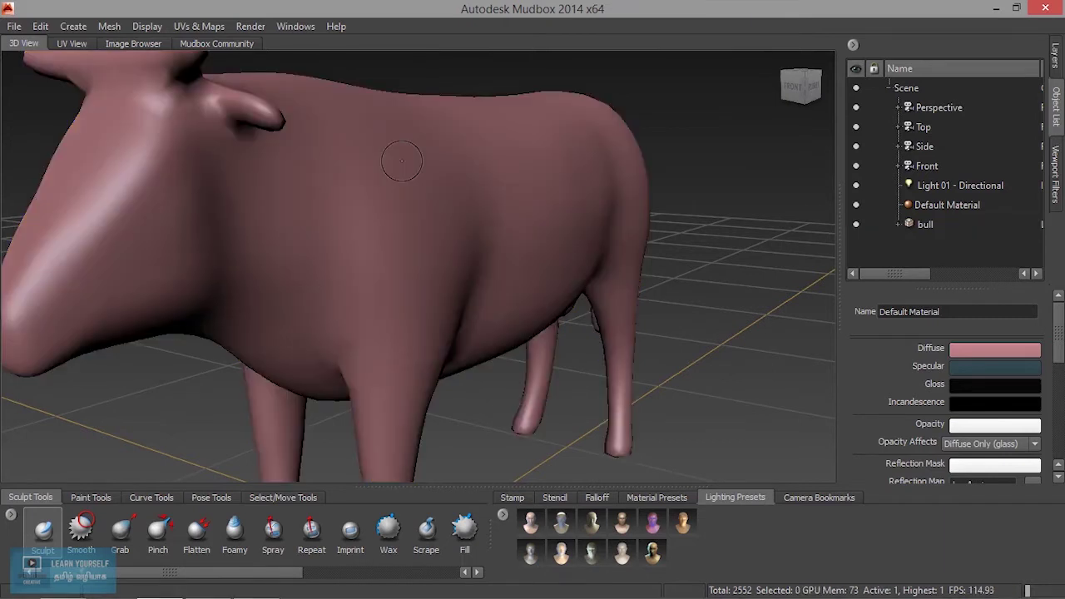
{"action": "right_click_drag", "start_coordinate": [416, 154], "coordinate": [376, 178]}
{"action": "scroll", "coordinate": [423, 225], "scroll_direction": "down", "scroll_amount": 5}
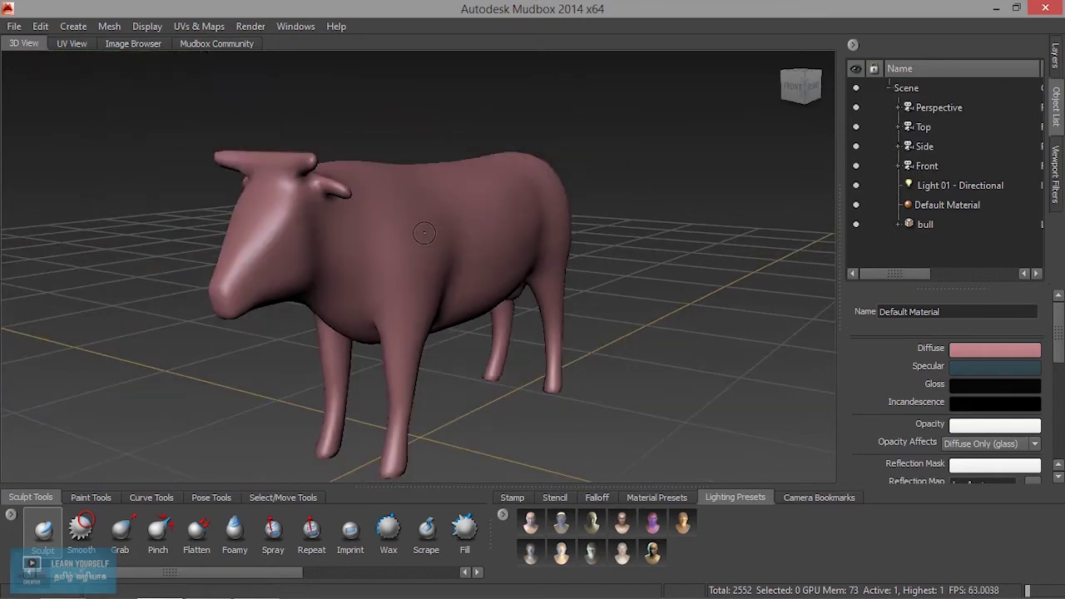
{"action": "left_click_drag", "start_coordinate": [423, 224], "coordinate": [386, 197], "text": "alt"}
{"action": "scroll", "coordinate": [386, 197], "scroll_direction": "up", "scroll_amount": 2}
Step: Close the Switch View camera choices unchanged and bring up the Display marking menu
{"action": "right_click", "coordinate": [574, 106]}
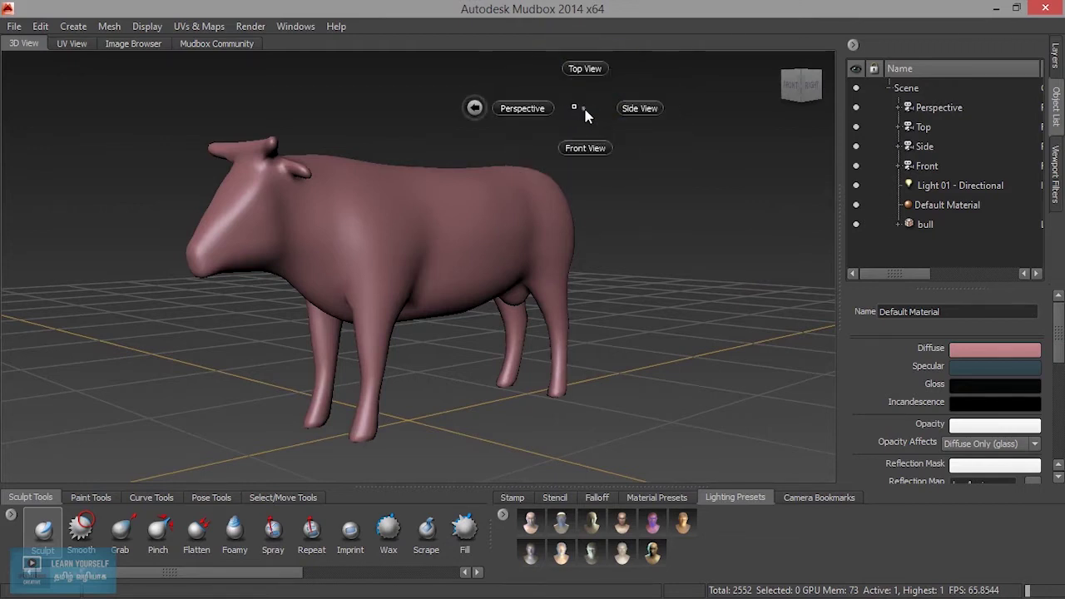
{"action": "left_click", "coordinate": [591, 106]}
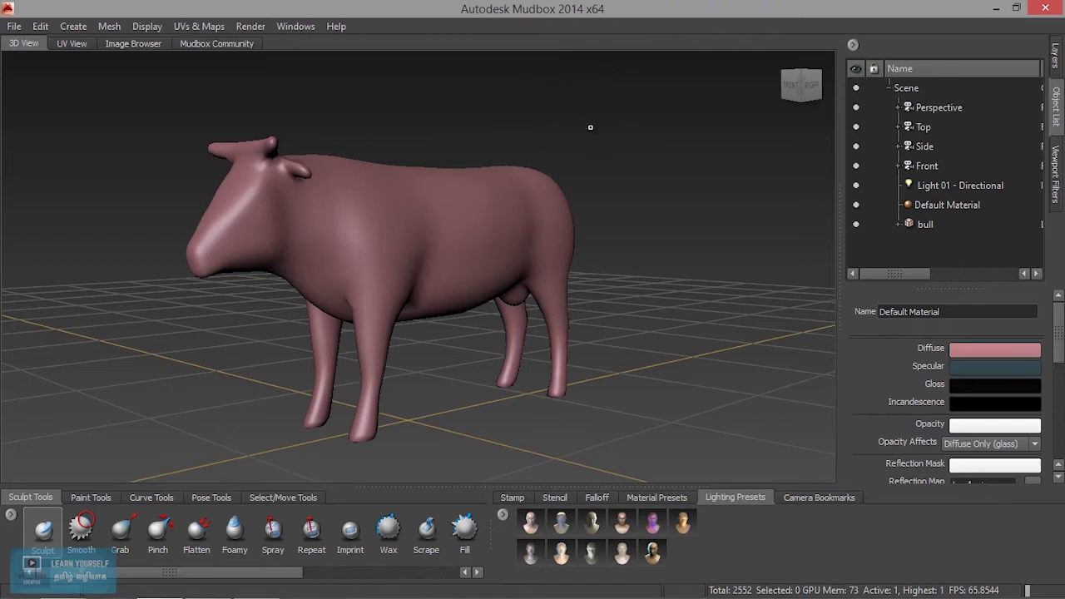
{"action": "right_click", "coordinate": [655, 182], "text": "ctrl+shift"}
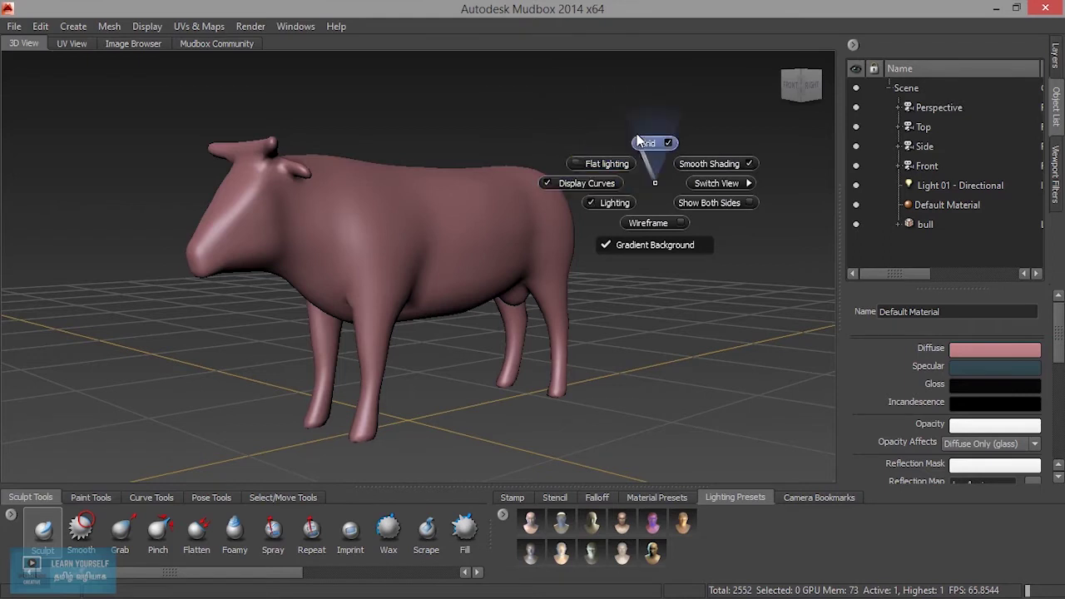
Step: Try flat lighting on the bull while orbiting, then turn it back off
{"action": "left_click", "coordinate": [604, 164]}
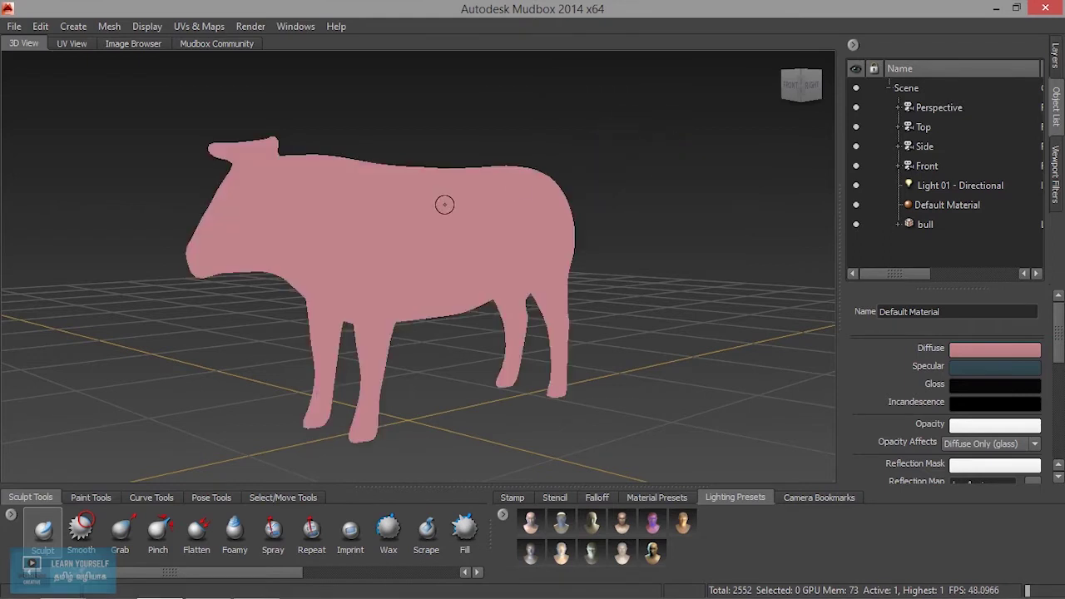
{"action": "mouse_move", "coordinate": [373, 213]}
{"action": "left_mouse_down", "text": "alt"}
{"action": "mouse_move", "coordinate": [533, 214]}
{"action": "mouse_move", "coordinate": [488, 255]}
{"action": "mouse_move", "coordinate": [357, 242]}
{"action": "left_mouse_up", "text": "alt"}
{"action": "mouse_move", "coordinate": [357, 242]}
{"action": "right_mouse_down", "text": "alt"}
{"action": "mouse_move", "coordinate": [459, 266]}
{"action": "mouse_move", "coordinate": [449, 259]}
{"action": "right_mouse_up", "text": "alt"}
{"action": "right_click", "coordinate": [480, 227]}
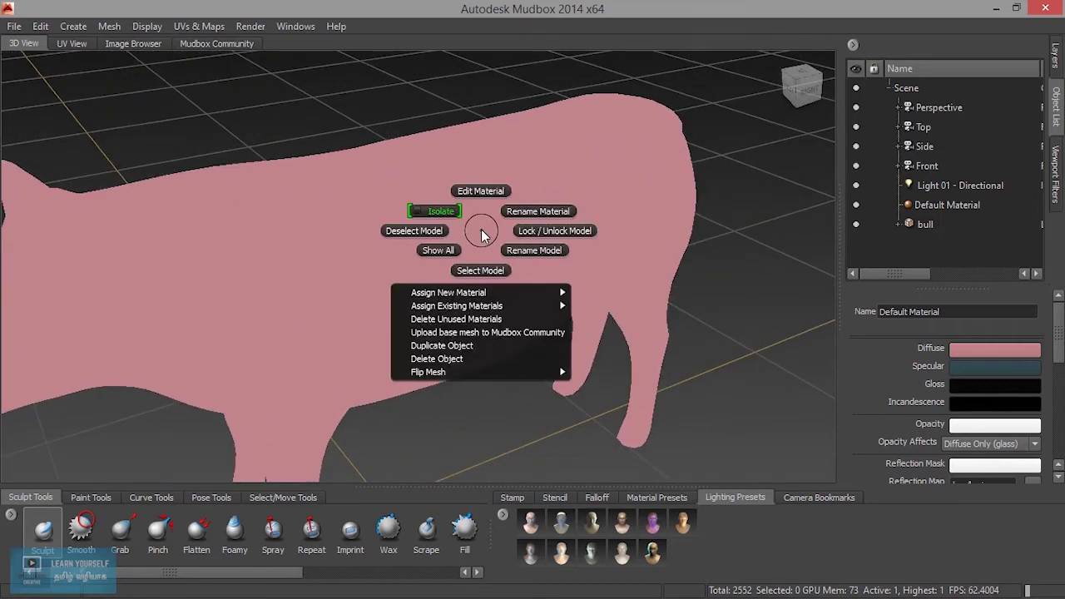
{"action": "right_click", "coordinate": [380, 120]}
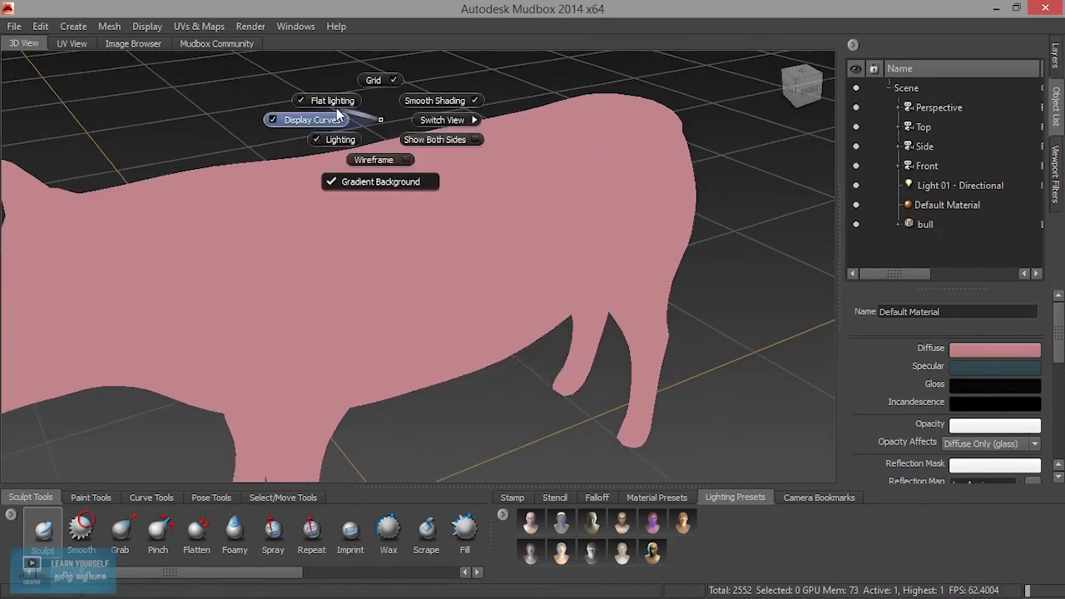
{"action": "left_click", "coordinate": [335, 102]}
Step: Hide the floor grid and orbit out to see the whole bull
{"action": "right_click", "coordinate": [769, 247]}
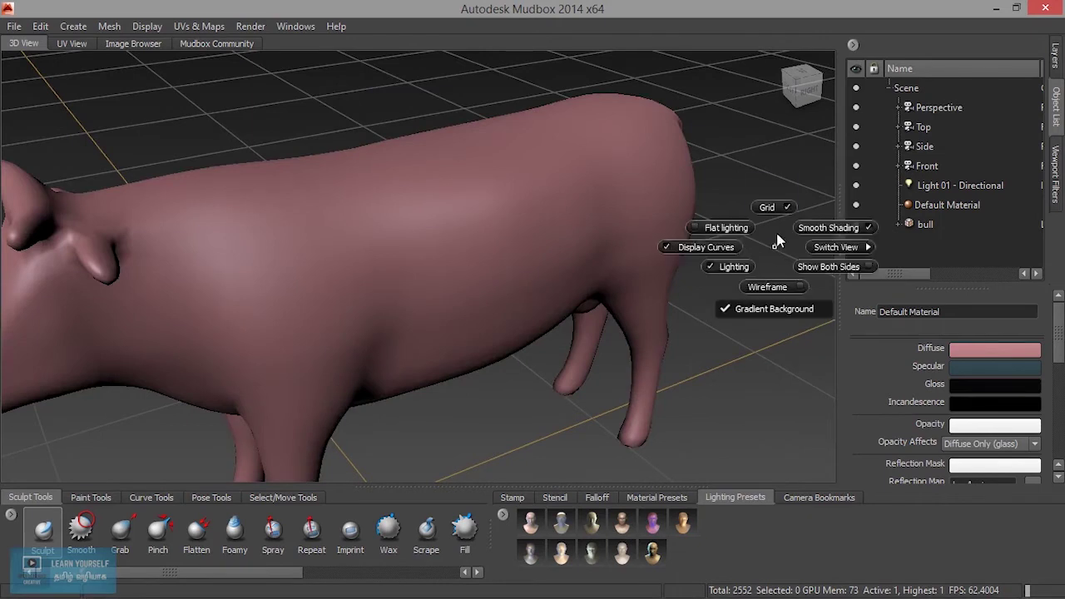
{"action": "left_click", "coordinate": [777, 208]}
{"action": "left_click_drag", "start_coordinate": [774, 246], "coordinate": [565, 283], "text": "alt"}
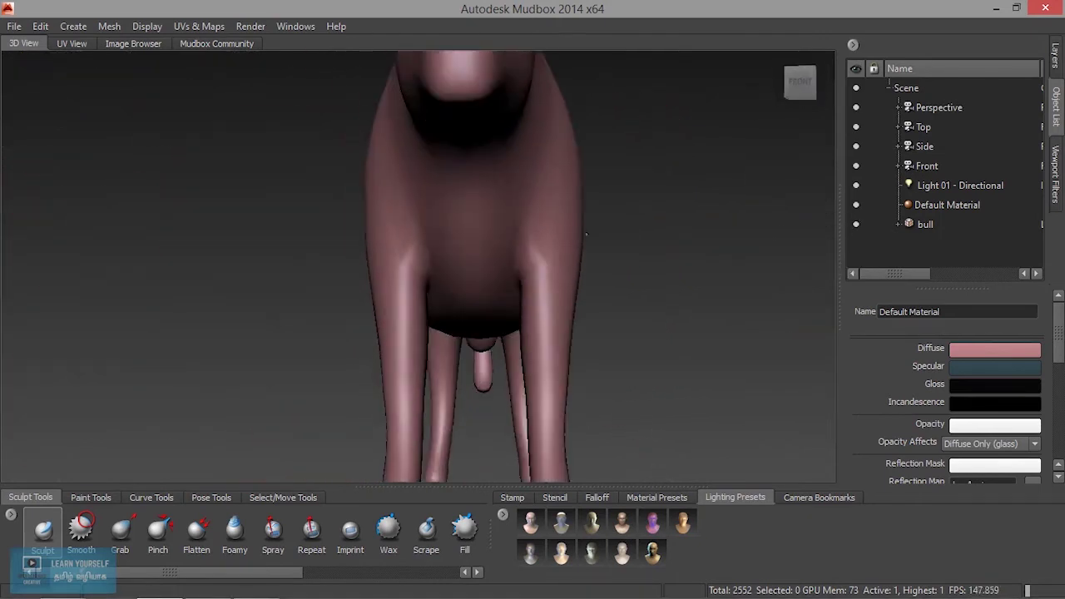
{"action": "right_click_drag", "start_coordinate": [565, 283], "coordinate": [472, 298], "text": "alt"}
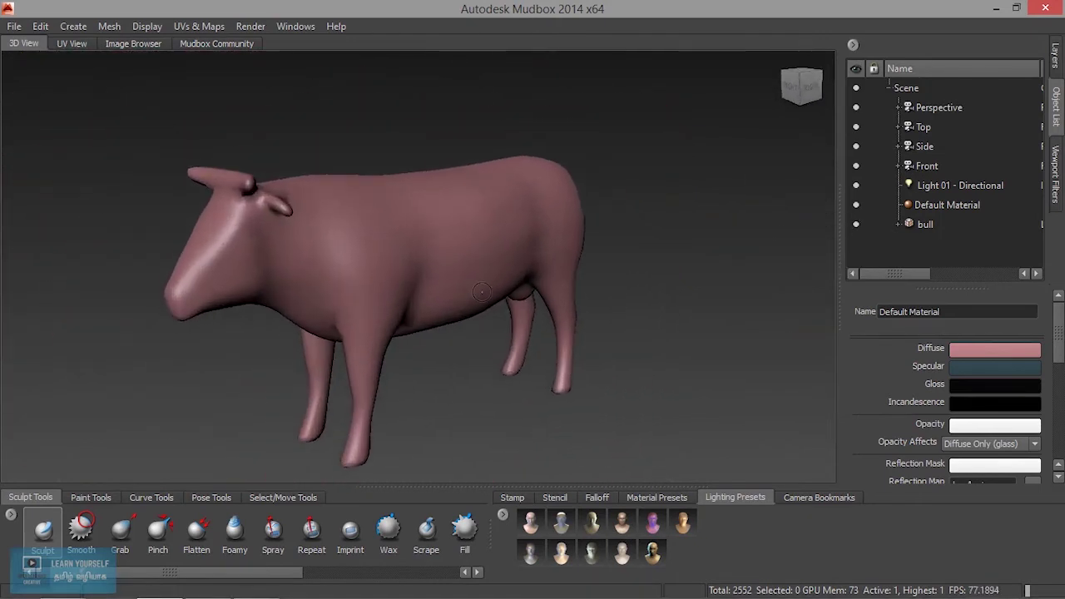
{"action": "right_click", "coordinate": [716, 211]}
Step: Restore the floor grid and turn off smooth shading to inspect the facets from low angles
{"action": "left_click", "coordinate": [720, 171]}
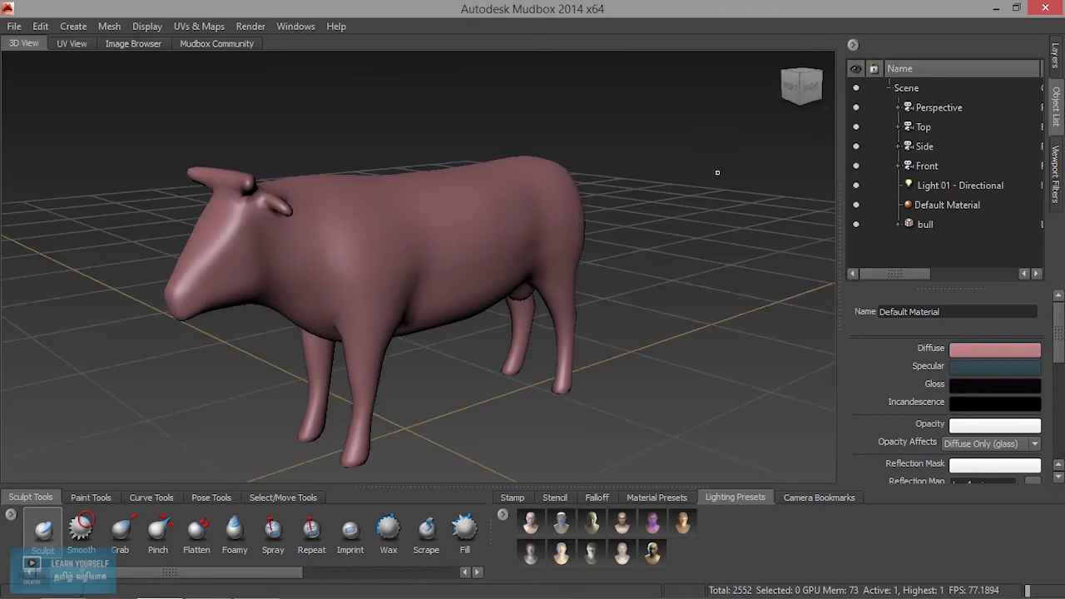
{"action": "right_click", "coordinate": [675, 206]}
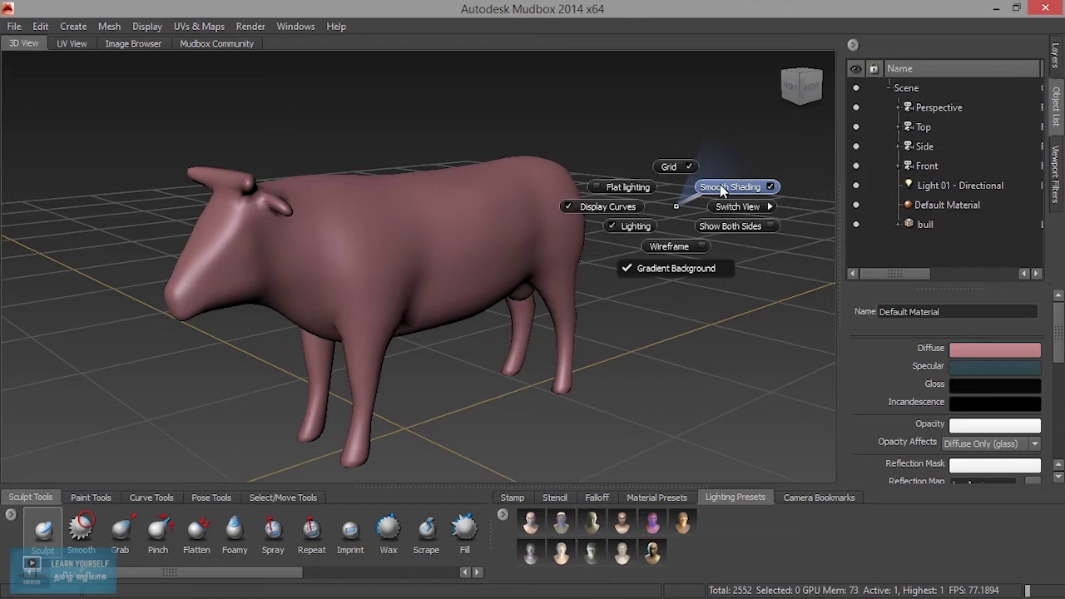
{"action": "left_click", "coordinate": [721, 188]}
{"action": "mouse_move", "coordinate": [720, 183]}
{"action": "left_mouse_down", "text": "alt"}
{"action": "mouse_move", "coordinate": [653, 215]}
{"action": "mouse_move", "coordinate": [499, 250]}
{"action": "left_mouse_up", "text": "alt"}
{"action": "scroll", "coordinate": [438, 282], "scroll_direction": "up", "scroll_amount": 5}
{"action": "mouse_move", "coordinate": [438, 283]}
{"action": "left_mouse_down", "text": "alt"}
{"action": "mouse_move", "coordinate": [659, 266]}
{"action": "mouse_move", "coordinate": [623, 217]}
{"action": "left_mouse_up", "text": "alt"}
Step: Turn smooth shading back on and bring up the Switch View camera list
{"action": "right_click", "coordinate": [623, 205]}
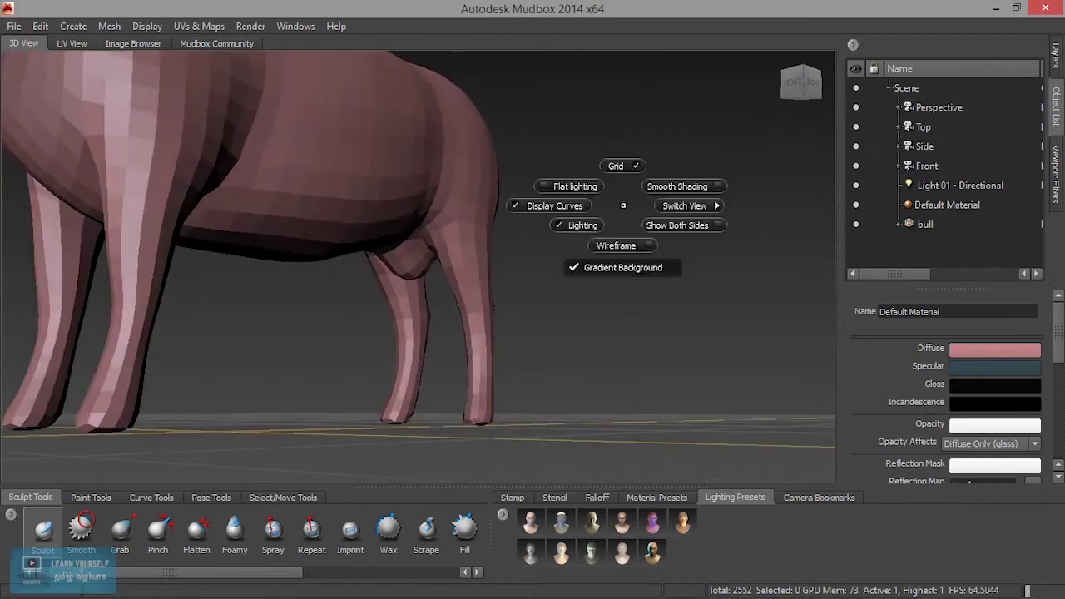
{"action": "left_click", "coordinate": [668, 185]}
{"action": "left_click_drag", "start_coordinate": [548, 222], "coordinate": [684, 176], "text": "alt"}
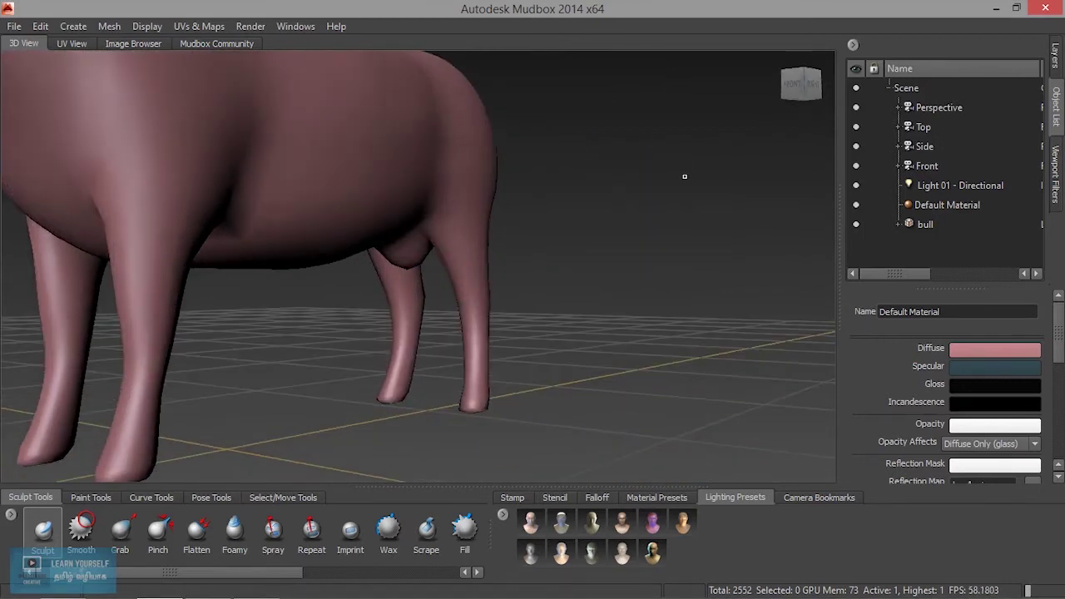
{"action": "right_click", "coordinate": [685, 176]}
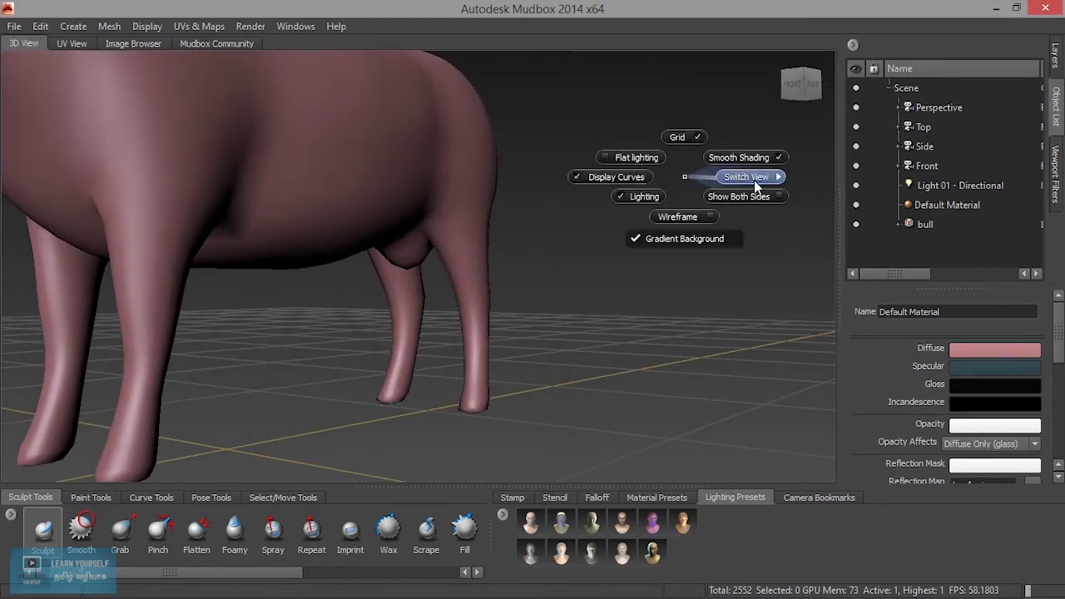
{"action": "left_click", "coordinate": [754, 180]}
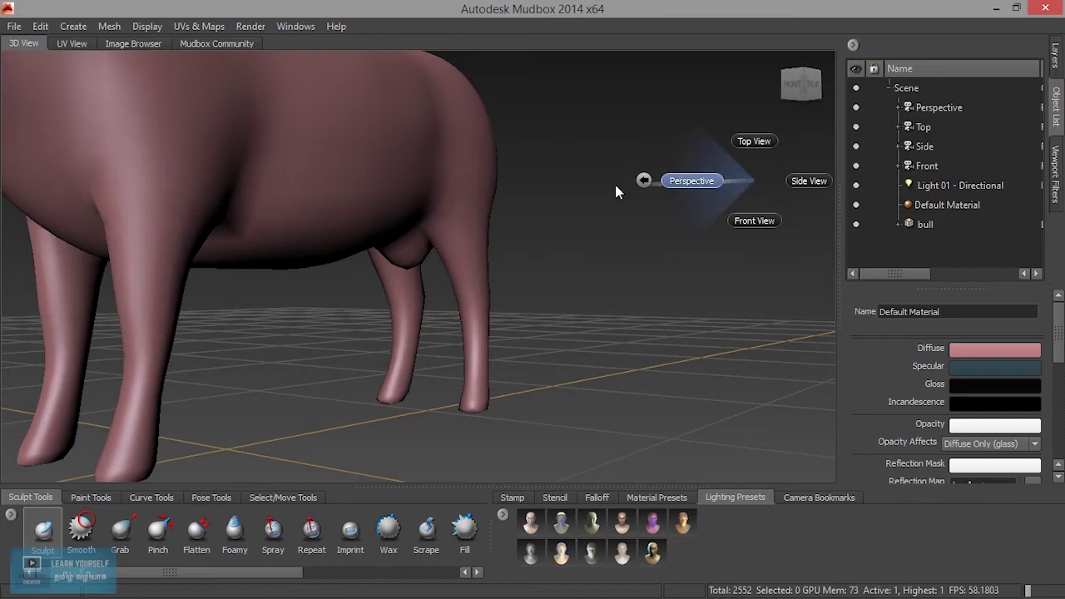
Step: View the bull in Side View, nudge it down, then return to Perspective
{"action": "left_click", "coordinate": [807, 185]}
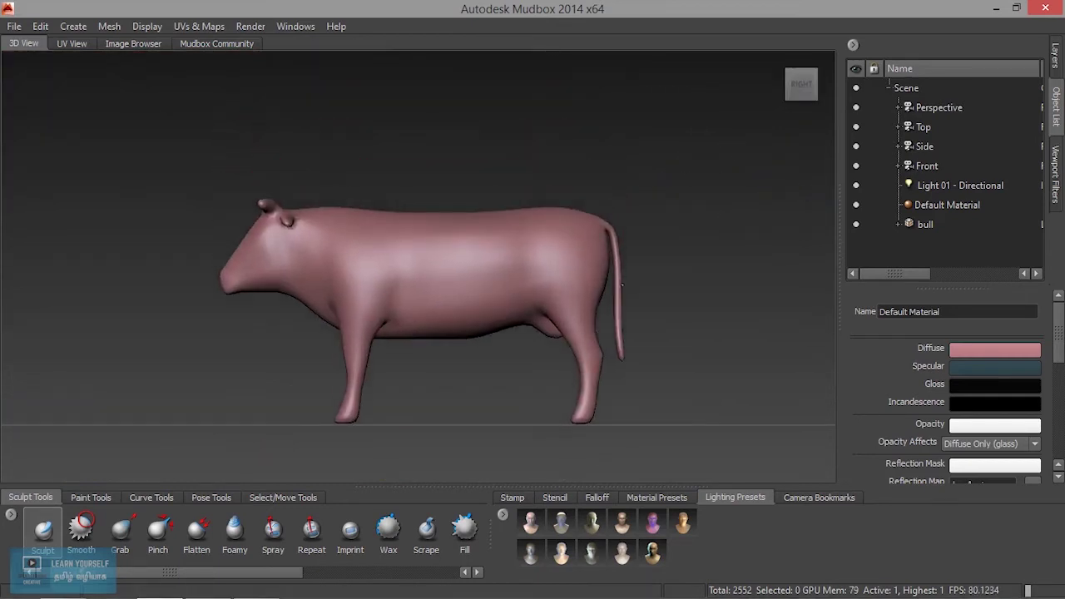
{"action": "middle_click_drag", "start_coordinate": [621, 284], "coordinate": [624, 293], "text": "alt"}
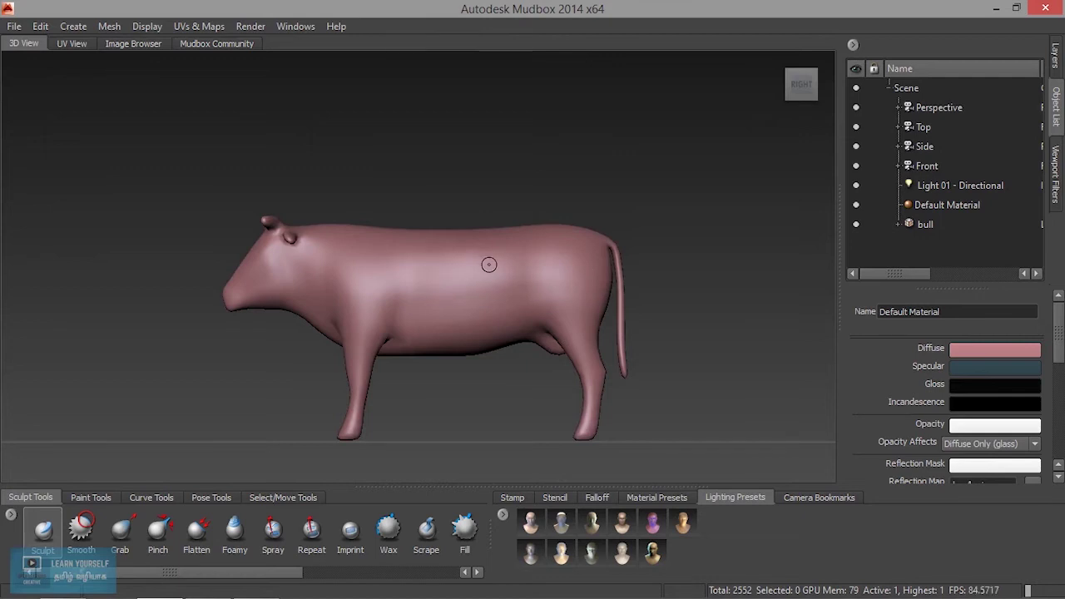
{"action": "key", "text": "space"}
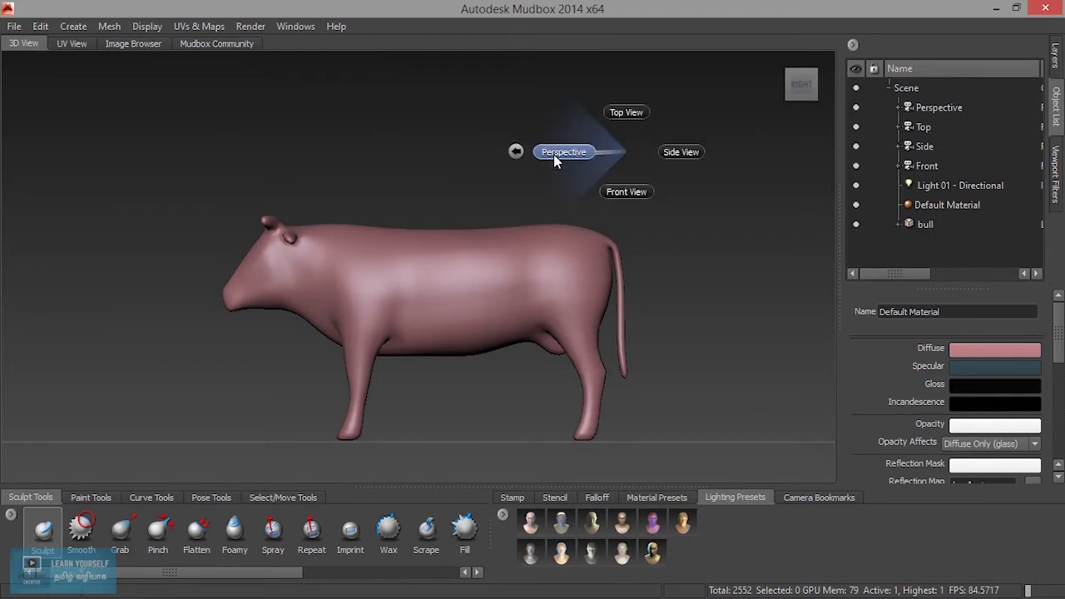
{"action": "left_click", "coordinate": [554, 154]}
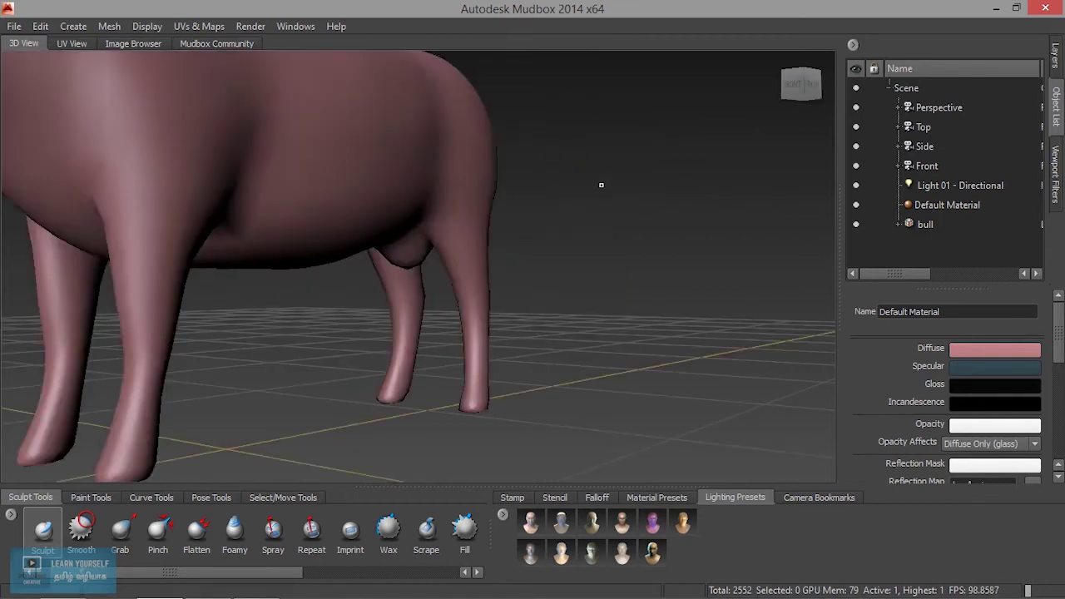
Step: Look at the bull in Top View, then go back to the perspective camera
{"action": "key", "text": "space"}
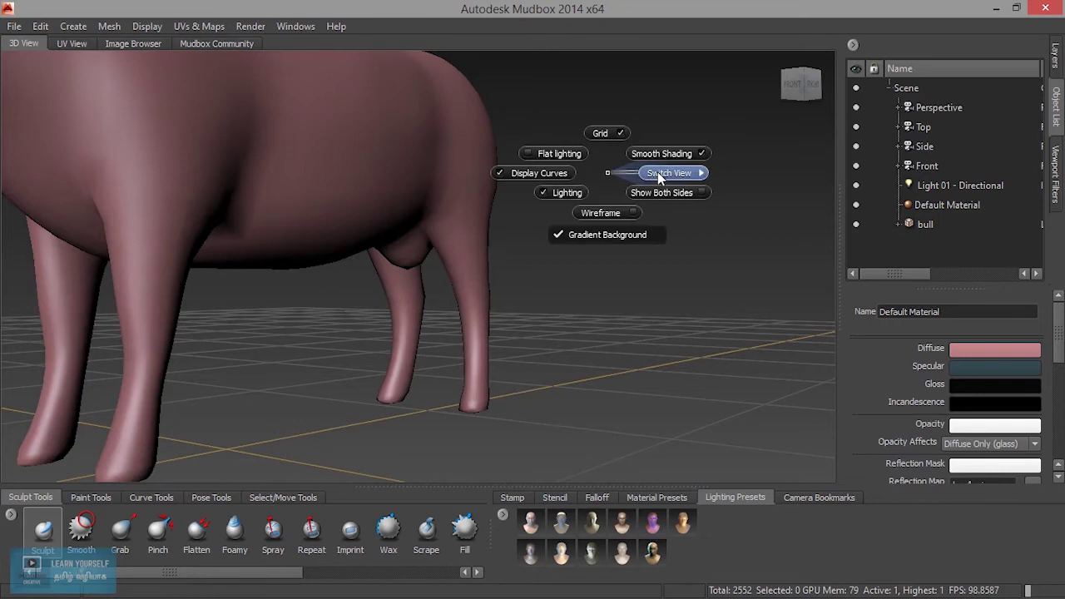
{"action": "left_click", "coordinate": [655, 142]}
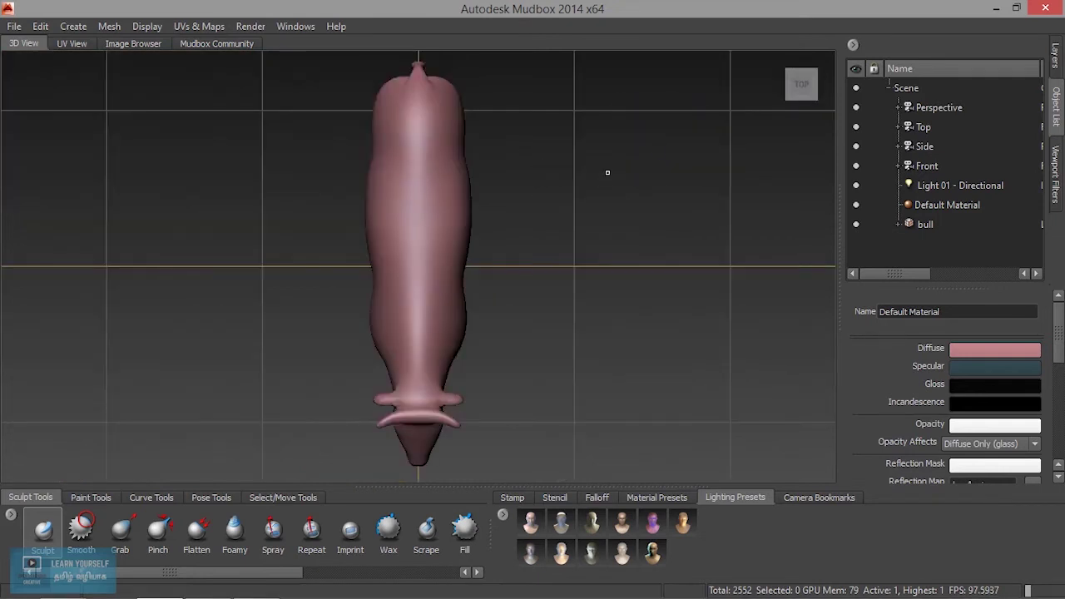
{"action": "key", "text": "space"}
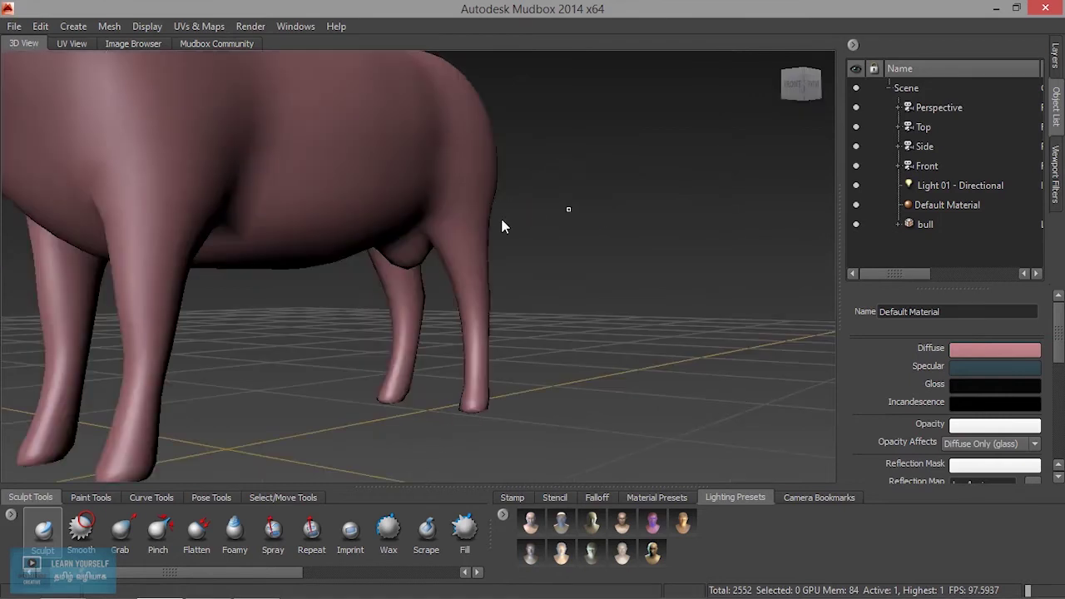
{"action": "key", "text": "space"}
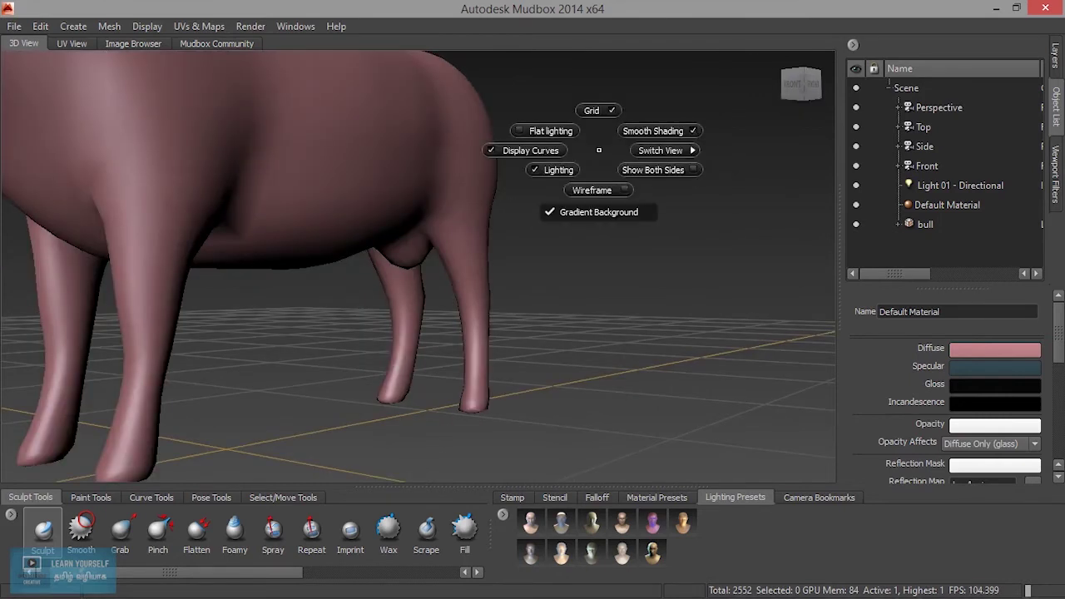
Step: Orbit around the bull from front, back and a low side angle, closing in on the legs
{"action": "left_click", "coordinate": [657, 173]}
{"action": "mouse_move", "coordinate": [488, 245]}
{"action": "left_mouse_down", "text": "alt"}
{"action": "mouse_move", "coordinate": [428, 230]}
{"action": "mouse_move", "coordinate": [378, 259]}
{"action": "left_mouse_up", "text": "alt"}
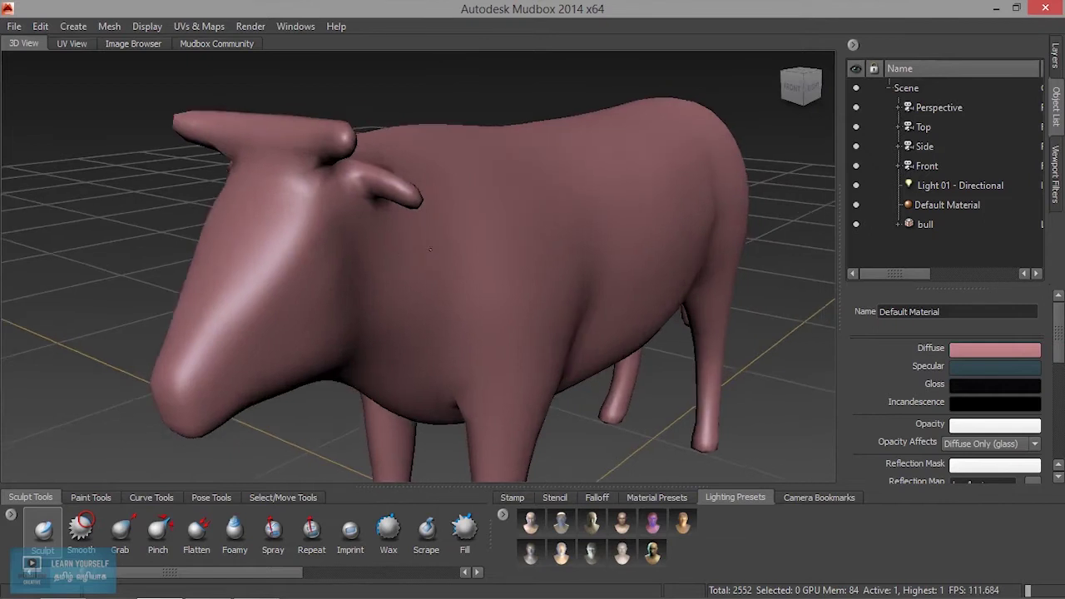
{"action": "mouse_move", "coordinate": [378, 259]}
{"action": "left_mouse_down", "text": "alt"}
{"action": "mouse_move", "coordinate": [433, 297]}
{"action": "mouse_move", "coordinate": [657, 175]}
{"action": "left_mouse_up", "text": "alt"}
{"action": "mouse_move", "coordinate": [661, 174]}
{"action": "right_mouse_down"}
{"action": "mouse_move", "coordinate": [712, 202]}
{"action": "mouse_move", "coordinate": [702, 205]}
{"action": "right_mouse_up"}
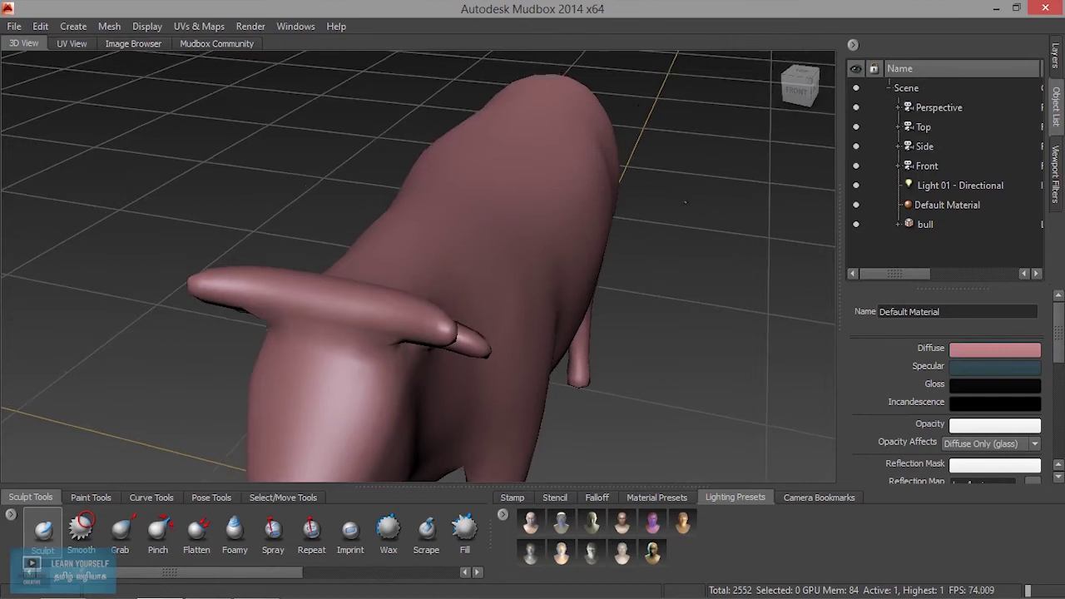
{"action": "left_click_drag", "start_coordinate": [697, 193], "coordinate": [585, 158], "text": "alt"}
{"action": "right_click_drag", "start_coordinate": [585, 157], "coordinate": [582, 185], "text": "alt"}
{"action": "left_click_drag", "start_coordinate": [427, 169], "coordinate": [491, 213], "text": "alt"}
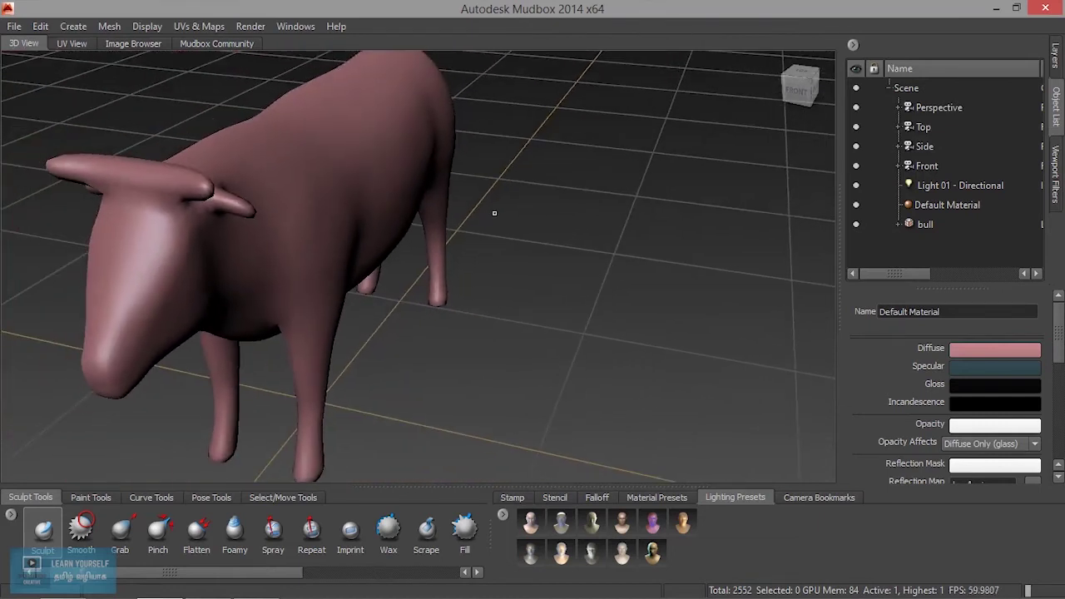
Step: Turn the wireframe overlay on, then off again, and bring up the radial tool menu
{"action": "right_click", "coordinate": [581, 145], "text": "shift"}
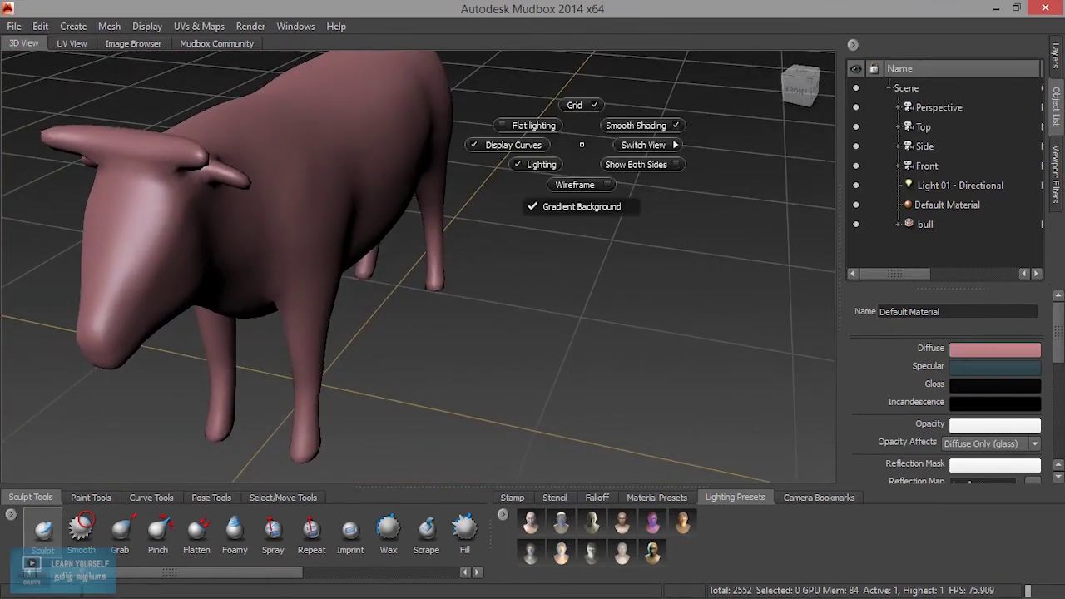
{"action": "left_click", "coordinate": [572, 184]}
{"action": "mouse_move", "coordinate": [582, 186]}
{"action": "left_mouse_down", "text": "alt"}
{"action": "mouse_move", "coordinate": [374, 255]}
{"action": "mouse_move", "coordinate": [422, 300]}
{"action": "left_mouse_up", "text": "alt"}
{"action": "right_click", "coordinate": [422, 300], "text": "shift"}
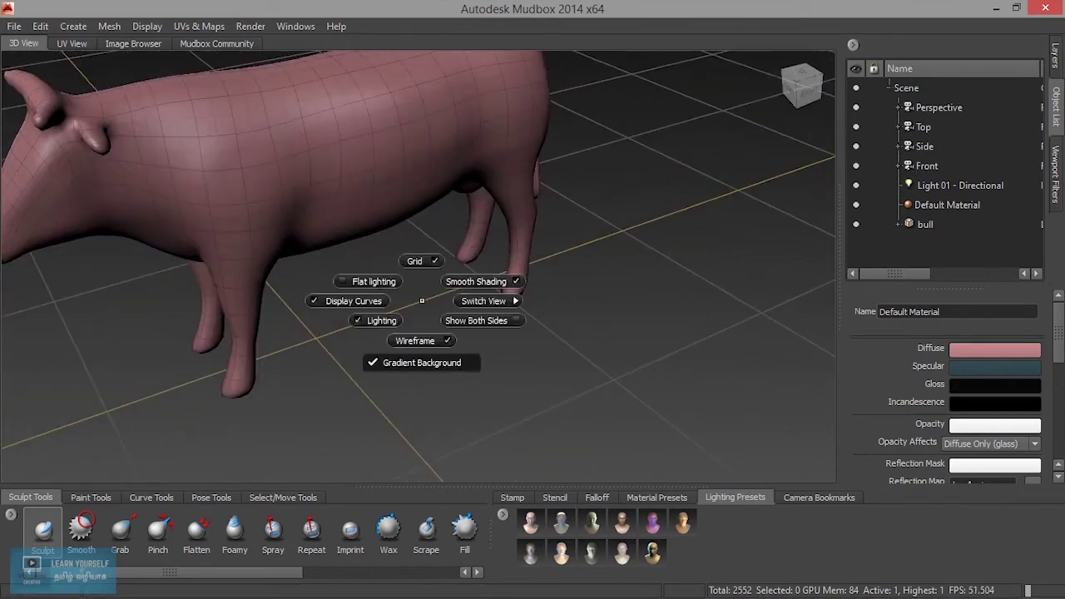
{"action": "left_click", "coordinate": [433, 340]}
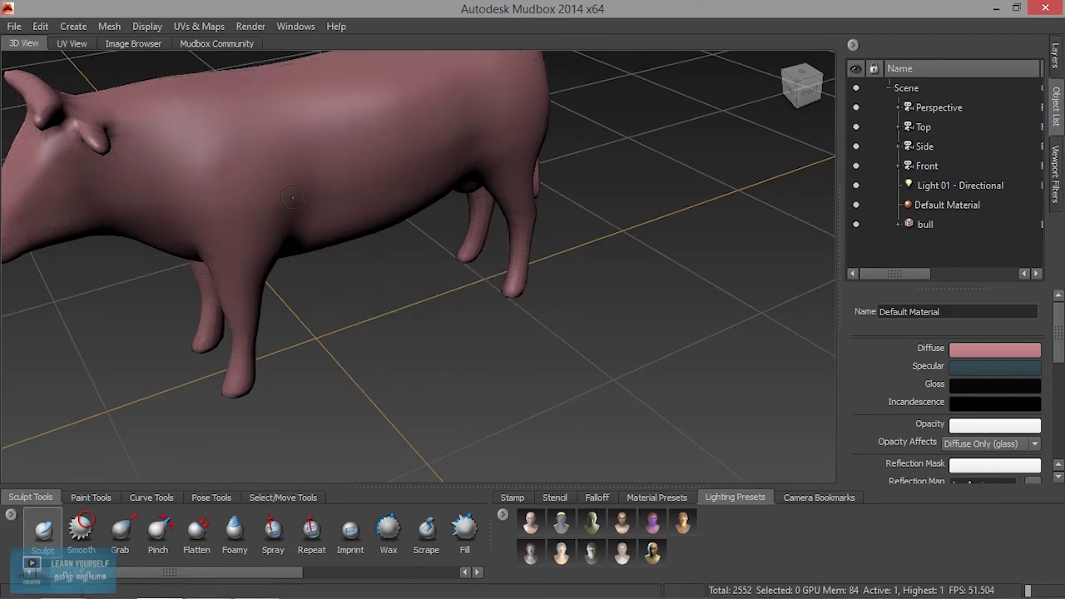
{"action": "right_click", "coordinate": [588, 191], "text": "ctrl"}
{"action": "right_click", "coordinate": [639, 335], "text": "ctrl"}
{"action": "key", "text": "space"}
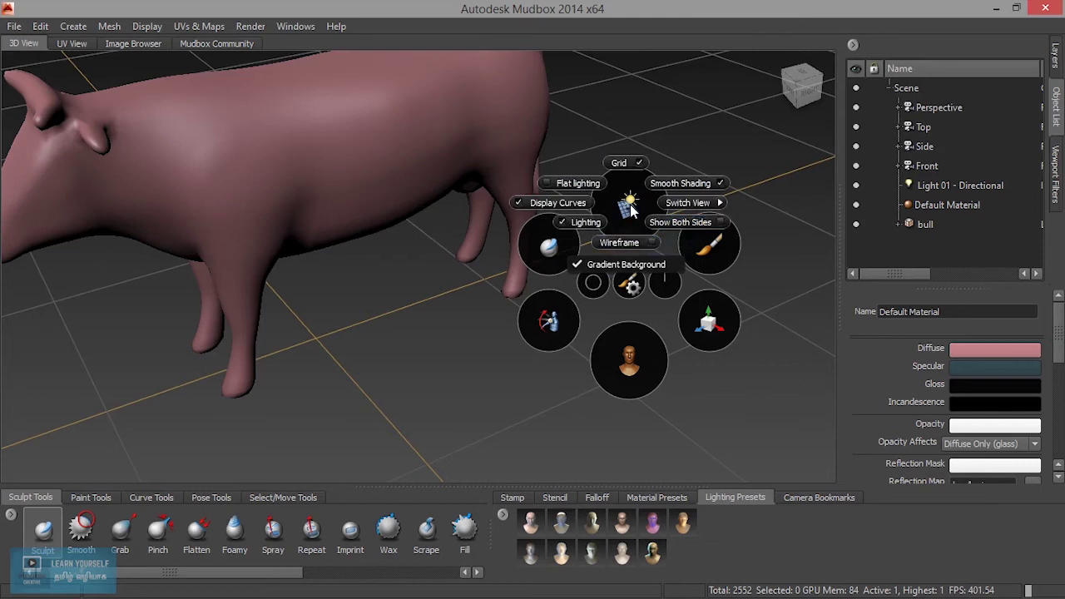
Step: Switch the tool tray to Paint Tools from the radial menu's paint segment
{"action": "left_click", "coordinate": [410, 437]}
{"action": "mouse_move", "coordinate": [496, 400]}
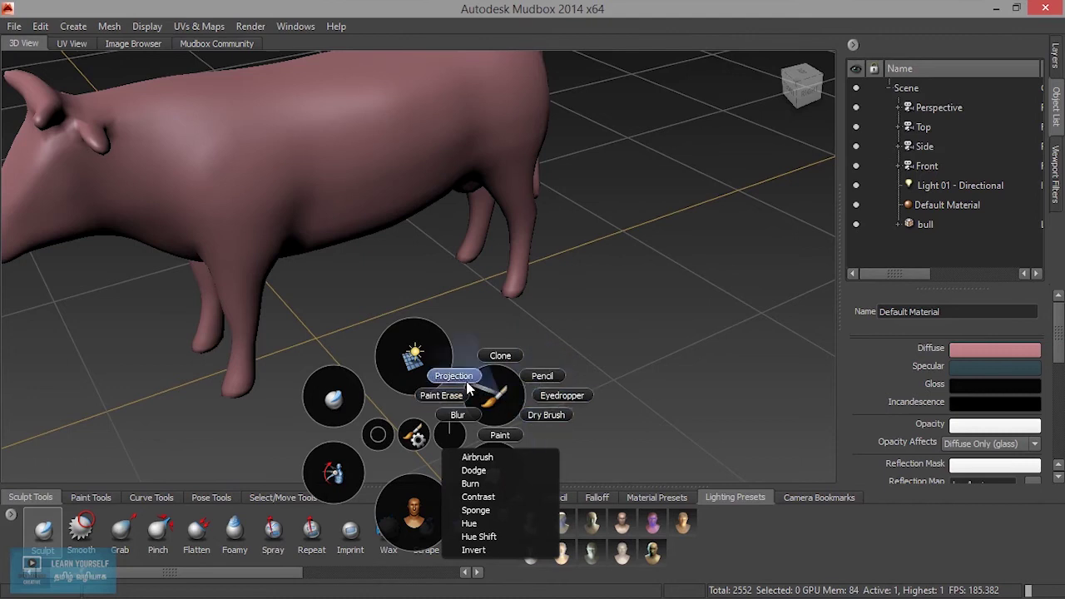
{"action": "left_click", "coordinate": [497, 401]}
{"action": "left_click", "coordinate": [91, 498]}
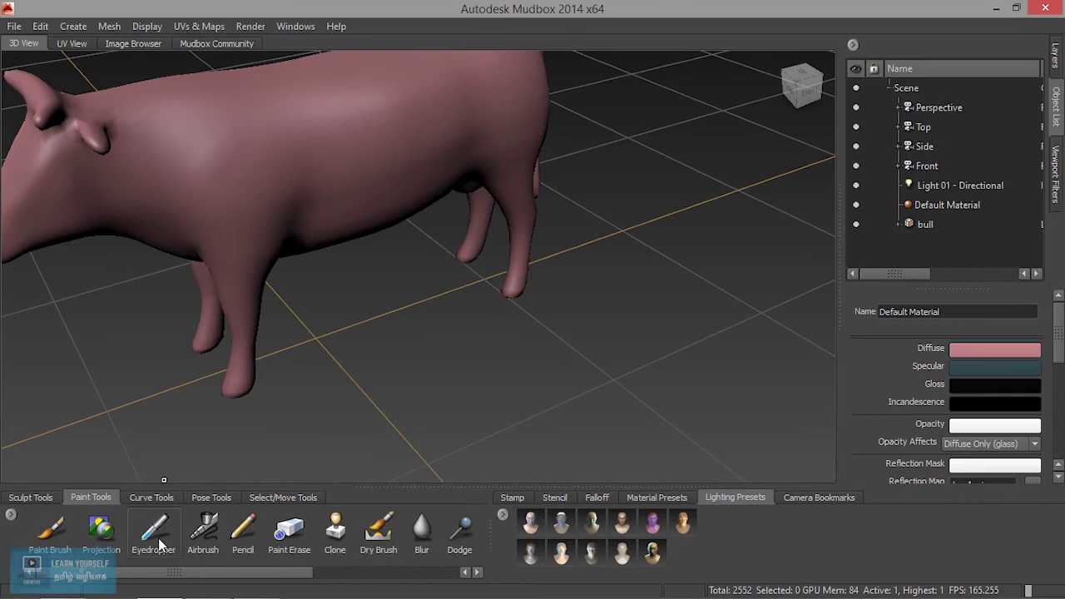
{"action": "key", "text": "space"}
{"action": "mouse_move", "coordinate": [712, 208]}
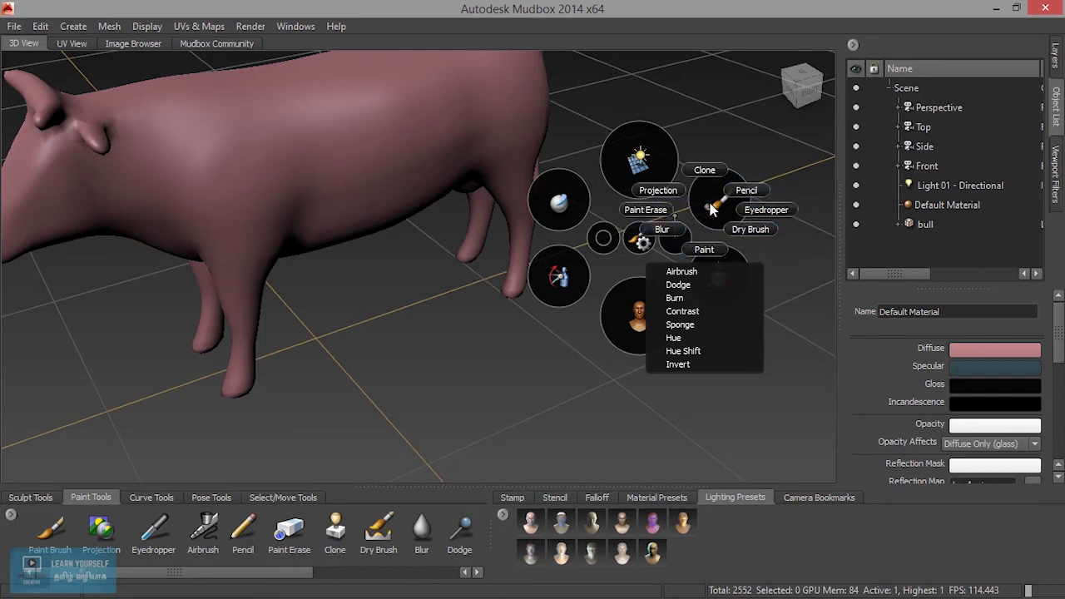
{"action": "left_click", "coordinate": [720, 286]}
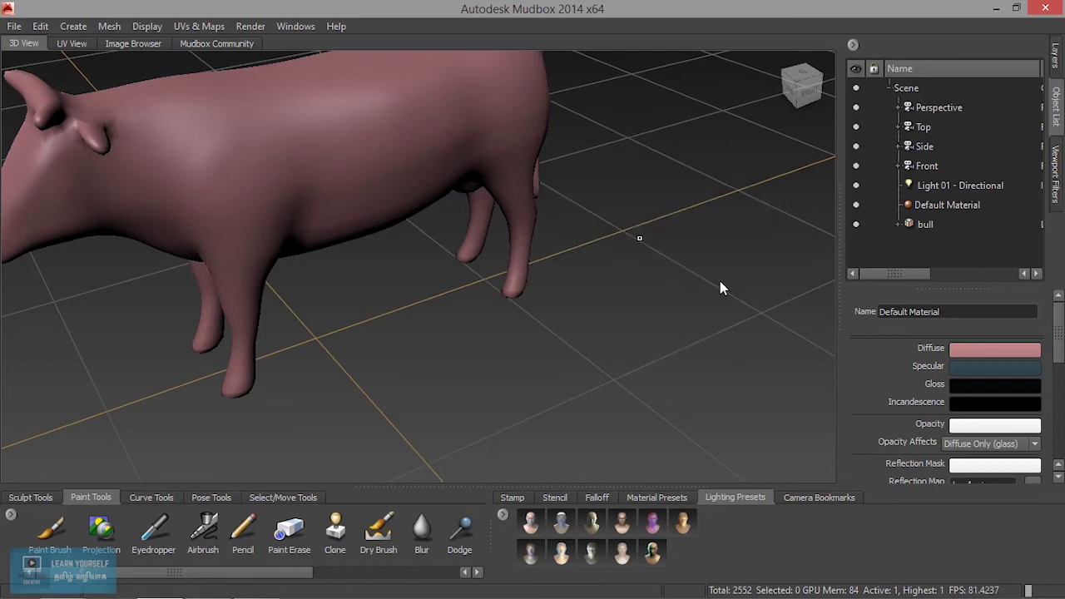
Step: Cycle the tool tray through Pose and Curve tools to the Select/Move set, then open the marking menu
{"action": "left_click", "coordinate": [205, 495]}
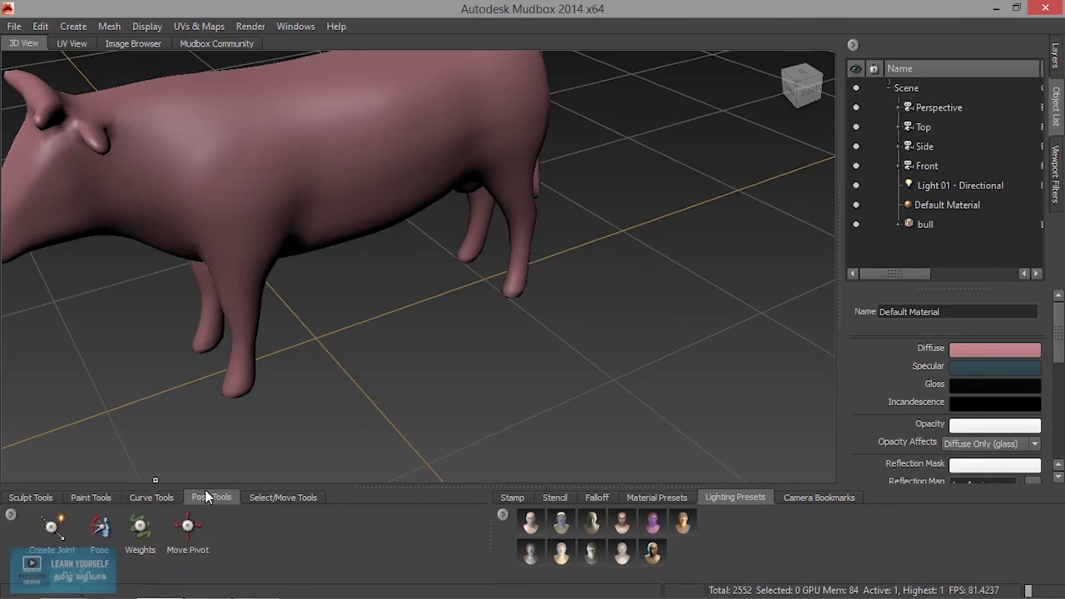
{"action": "left_click", "coordinate": [167, 498]}
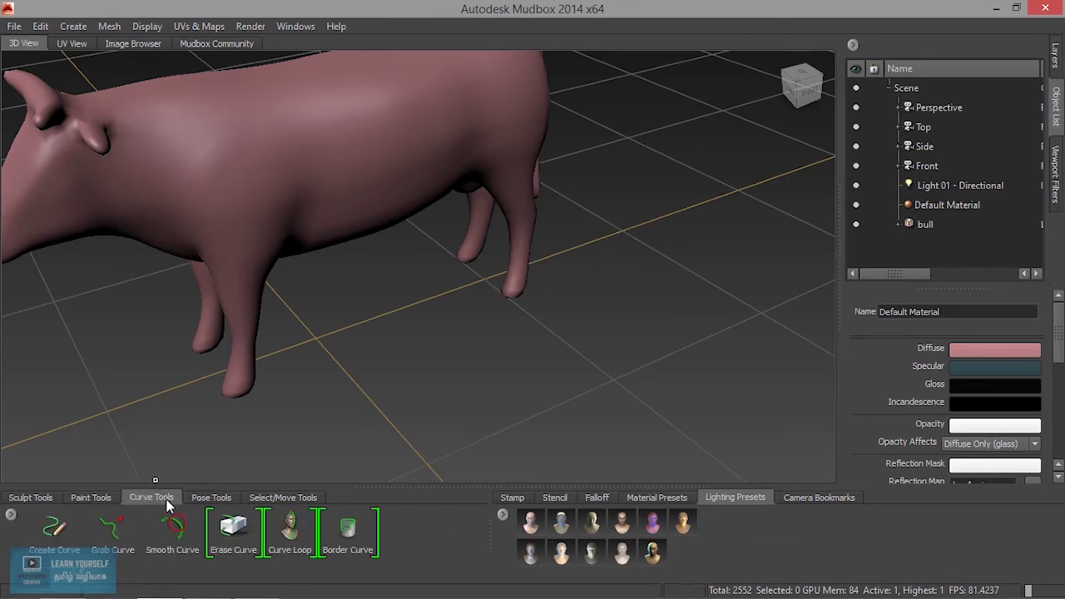
{"action": "left_click", "coordinate": [218, 497]}
{"action": "left_click", "coordinate": [283, 497]}
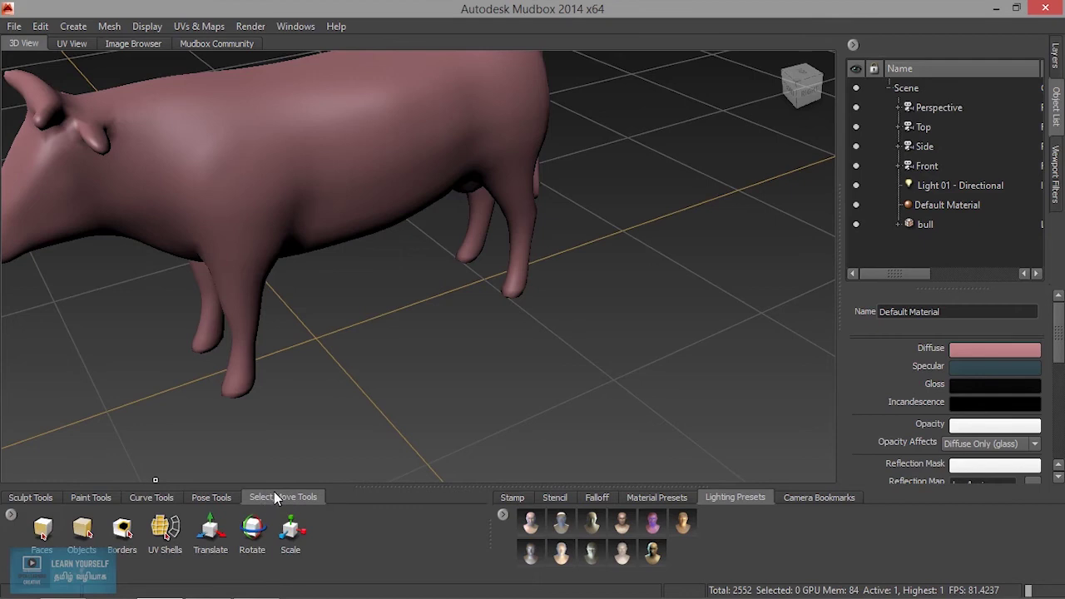
{"action": "key", "text": "space"}
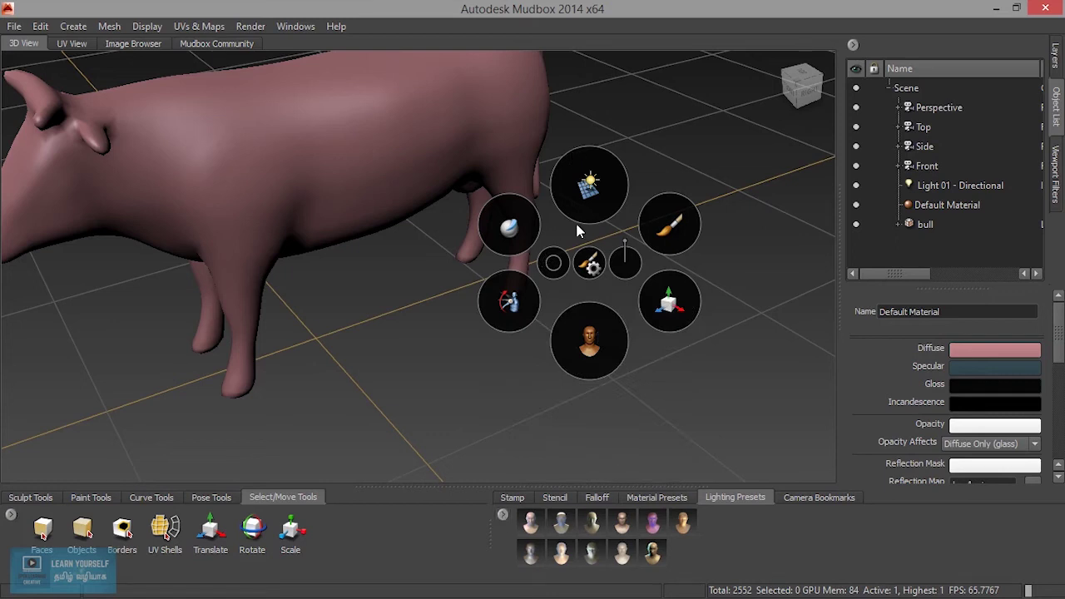
Step: Show the material preset spheres in the tray and view the marking menu's Assign New Material options
{"action": "key", "text": "space"}
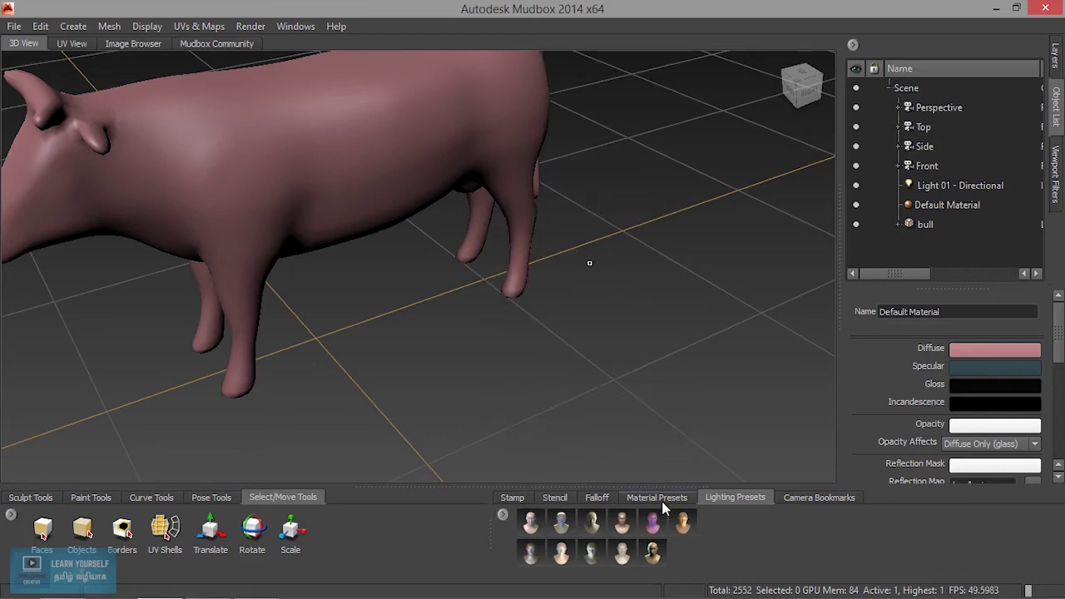
{"action": "left_click", "coordinate": [663, 498]}
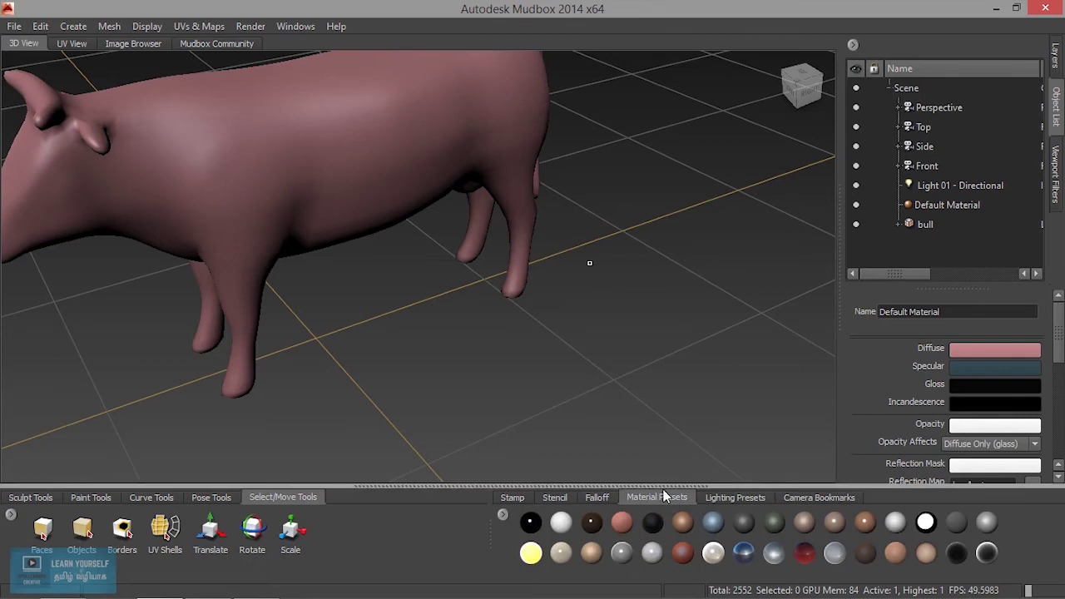
{"action": "key", "text": "space"}
{"action": "left_click", "coordinate": [691, 348]}
{"action": "mouse_move", "coordinate": [658, 409]}
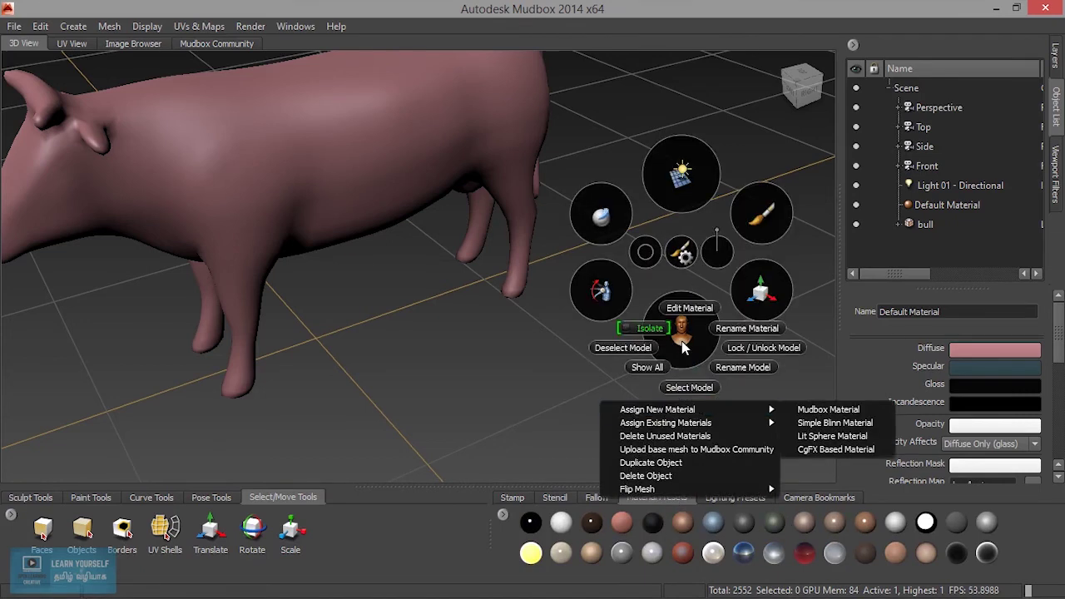
Step: Close and reopen the marking menu, then load the Pose Tools set in the tray
{"action": "key", "text": "space"}
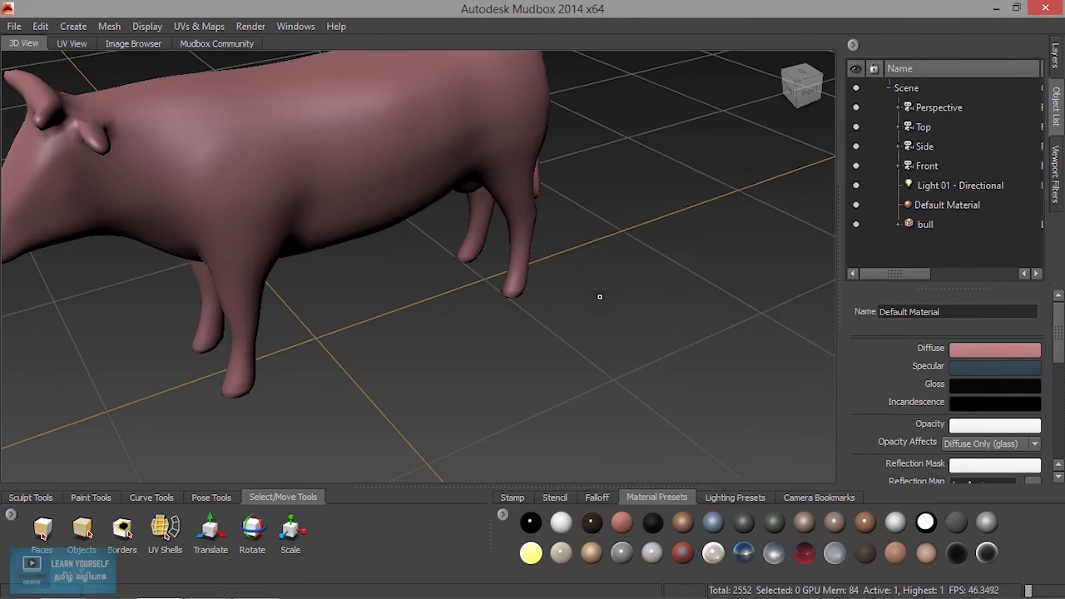
{"action": "key", "text": "space"}
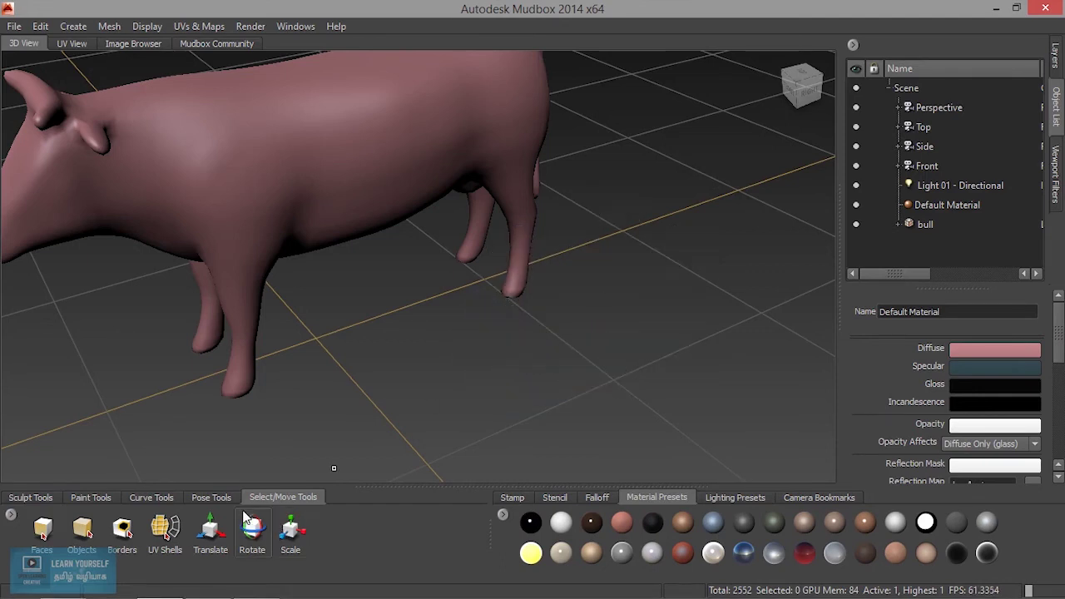
{"action": "left_click", "coordinate": [214, 499]}
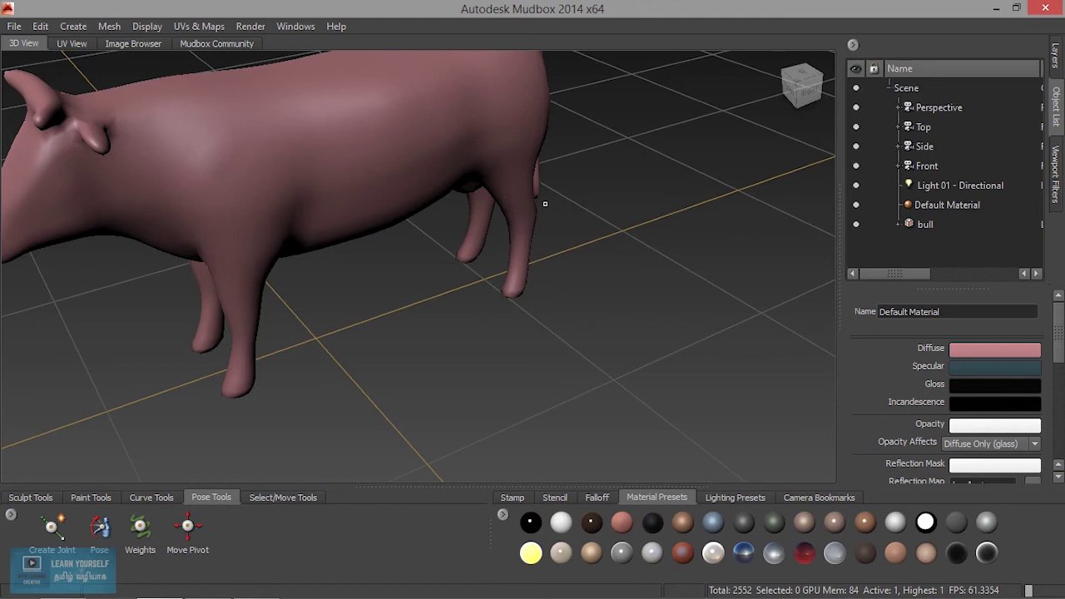
Step: Check the marking menu and model context menu, then orbit to face the bull's head from the front-left
{"action": "key", "text": "space"}
{"action": "right_click", "coordinate": [422, 148]}
{"action": "mouse_move", "coordinate": [462, 127]}
{"action": "left_mouse_down", "text": "alt"}
{"action": "mouse_move", "coordinate": [554, 205]}
{"action": "mouse_move", "coordinate": [505, 333]}
{"action": "left_mouse_up", "text": "alt"}
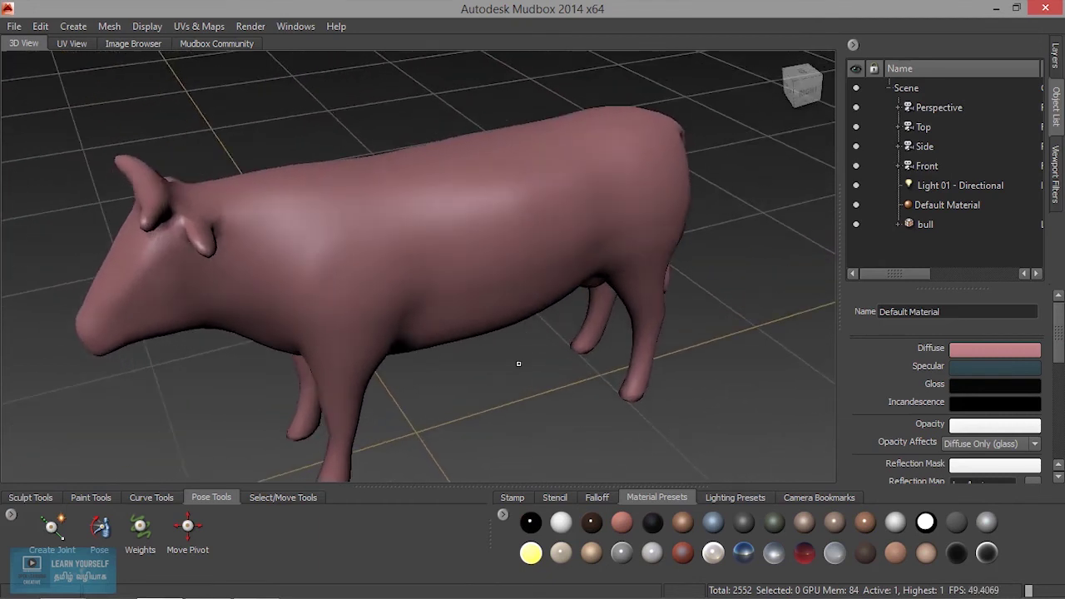
{"action": "key", "text": "space"}
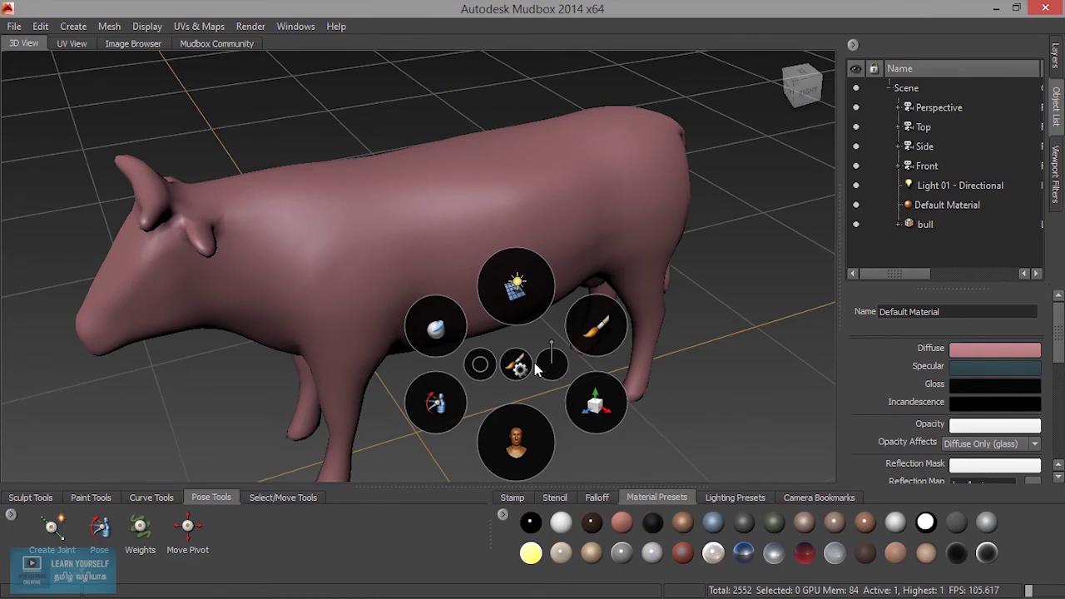
Step: Raise the brush strength using the marking menu's centre strength control
{"action": "left_click", "coordinate": [478, 364]}
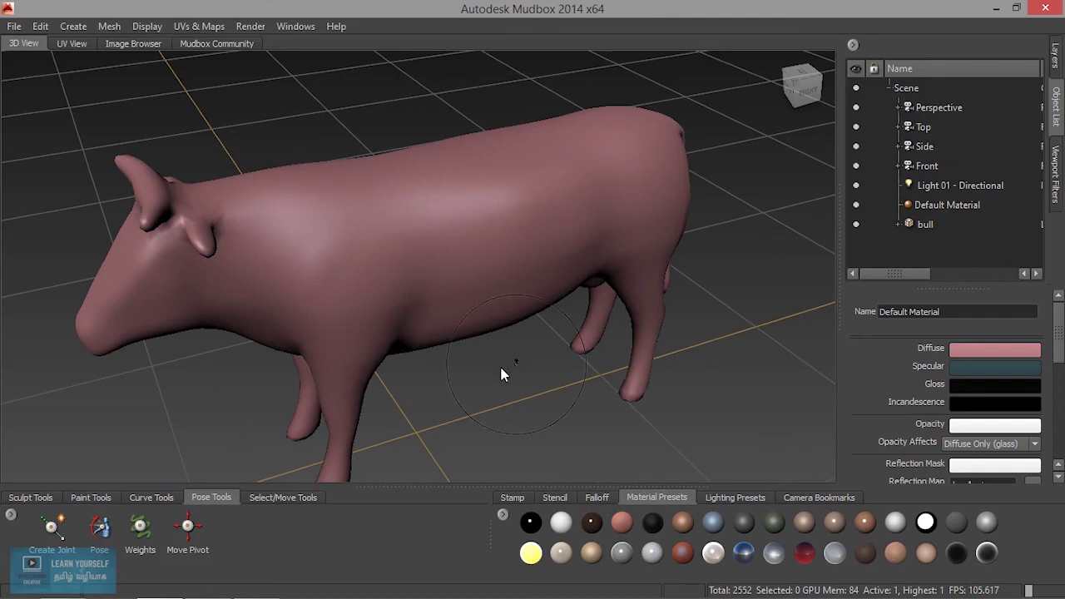
{"action": "key", "text": "space"}
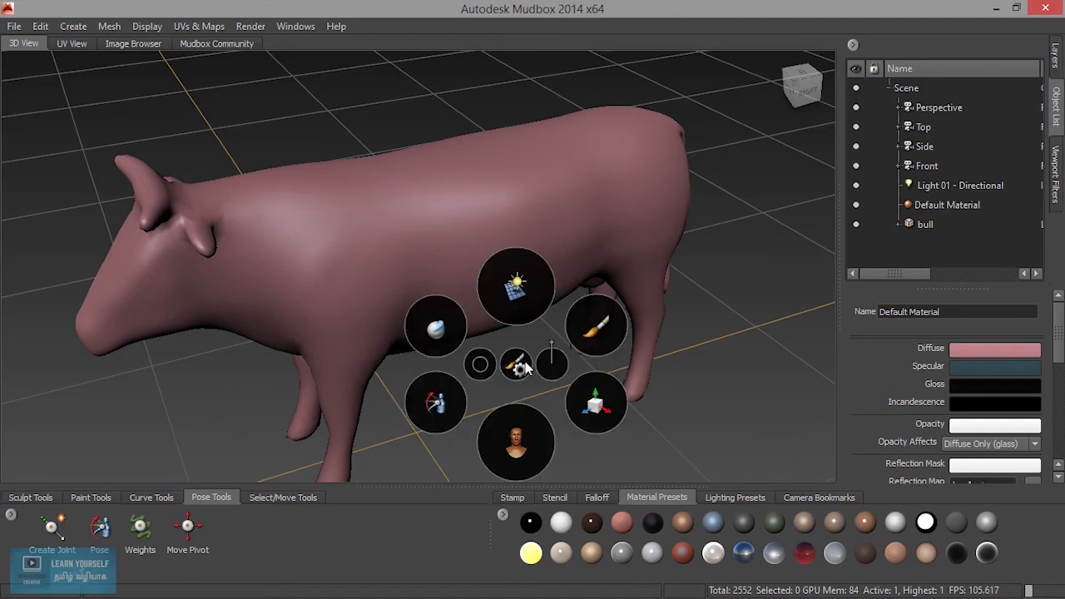
{"action": "left_click", "coordinate": [549, 366]}
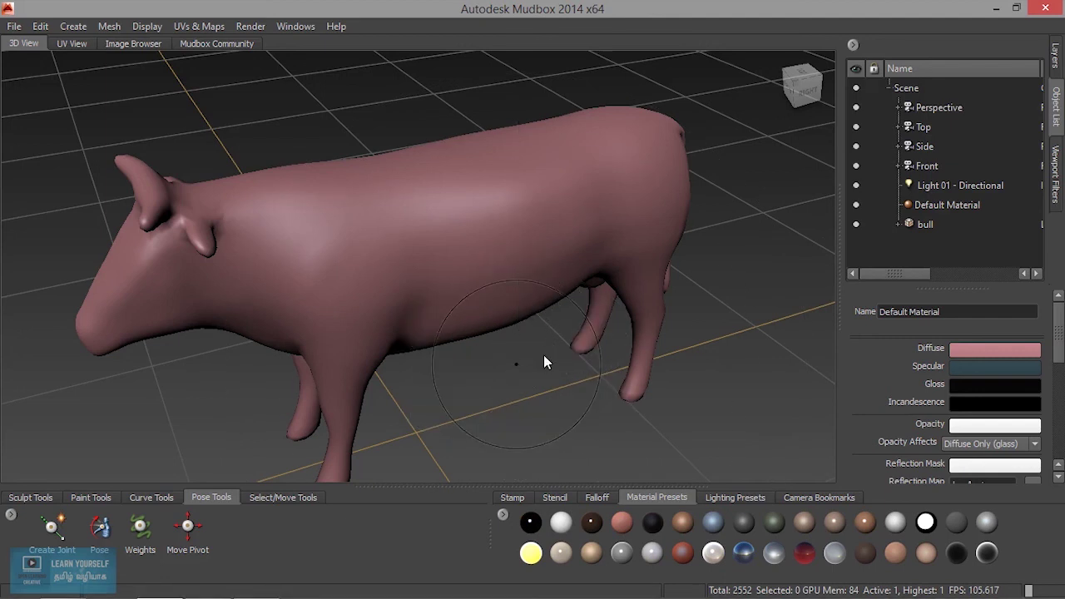
{"action": "mouse_move", "coordinate": [542, 349]}
{"action": "left_mouse_down"}
{"action": "mouse_move", "coordinate": [563, 321]}
{"action": "mouse_move", "coordinate": [563, 348]}
{"action": "left_mouse_up"}
{"action": "left_click", "coordinate": [563, 348]}
Step: Make the brush slightly smaller, then orbit to a closer side view of the bull
{"action": "left_click_drag", "start_coordinate": [465, 240], "coordinate": [425, 240]}
{"action": "left_click_drag", "start_coordinate": [425, 240], "coordinate": [425, 241]}
{"action": "mouse_move", "coordinate": [499, 202]}
{"action": "left_mouse_down", "text": "alt"}
{"action": "mouse_move", "coordinate": [508, 256]}
{"action": "mouse_move", "coordinate": [566, 267]}
{"action": "left_mouse_up", "text": "alt"}
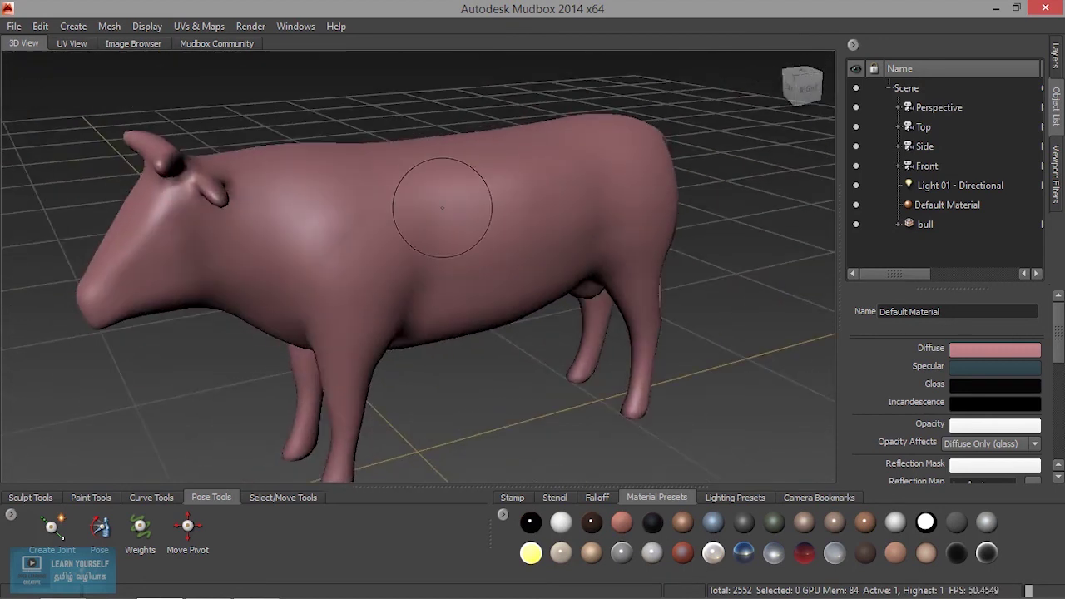
{"action": "right_click_drag", "start_coordinate": [566, 267], "coordinate": [505, 285], "text": "alt"}
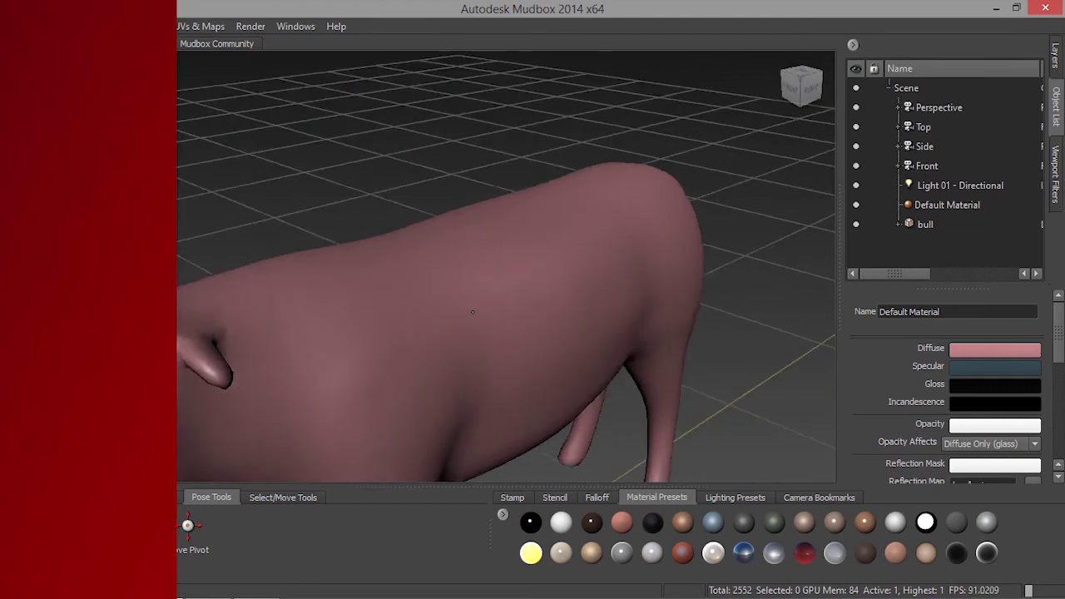